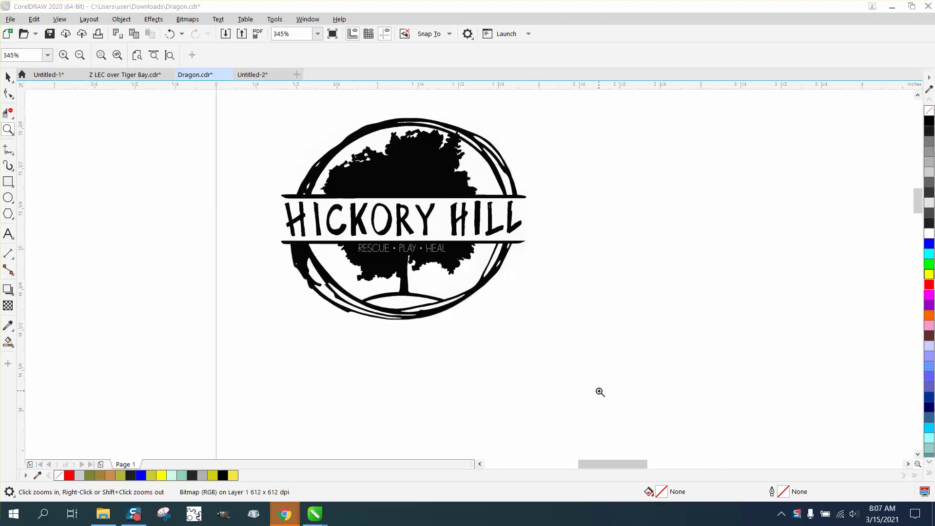
Zoom in to inspect the logo's upper-right rim arcs, then zoom back out to the whole logo
{"action": "left_click", "coordinate": [511, 282]}
{"action": "scroll", "coordinate": [511, 281], "scroll_direction": "down", "scroll_amount": 4}
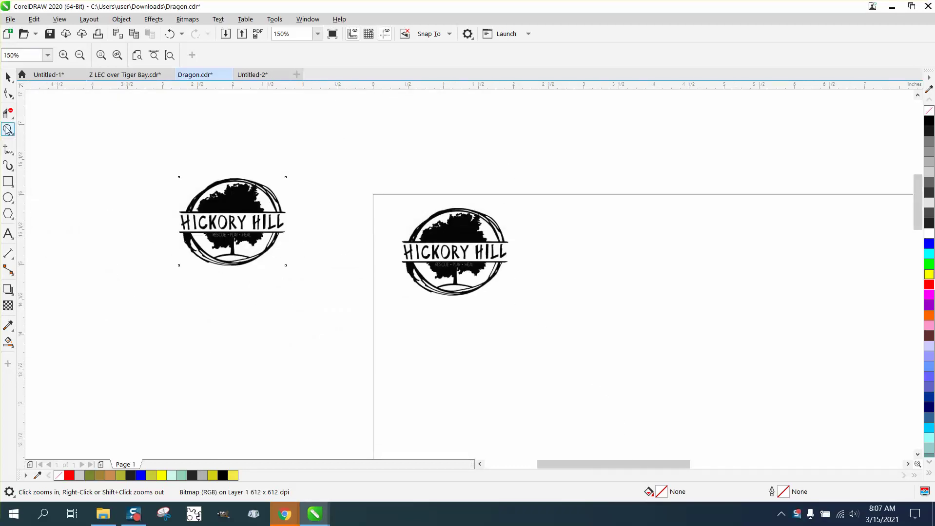
{"action": "left_click_drag", "start_coordinate": [389, 201], "coordinate": [609, 326]}
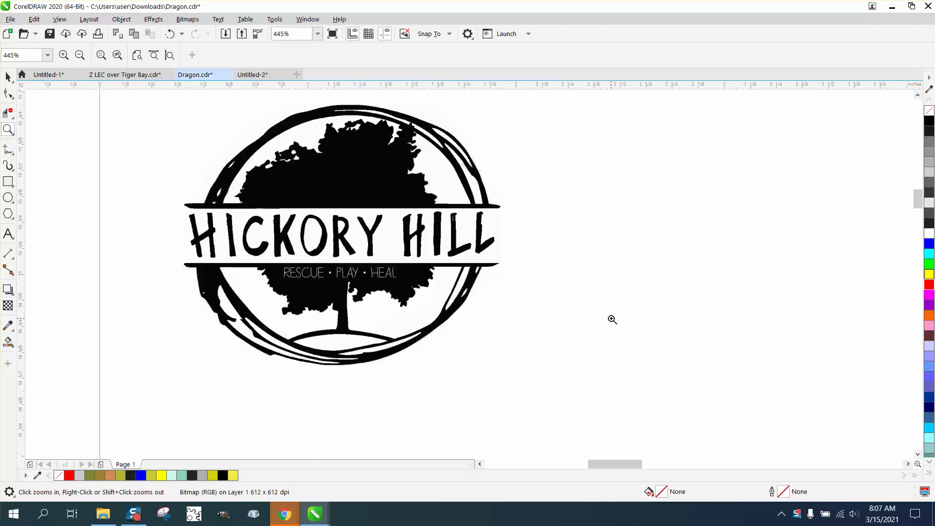
{"action": "left_click_drag", "start_coordinate": [431, 132], "coordinate": [501, 173]}
{"action": "right_click", "coordinate": [427, 216]}
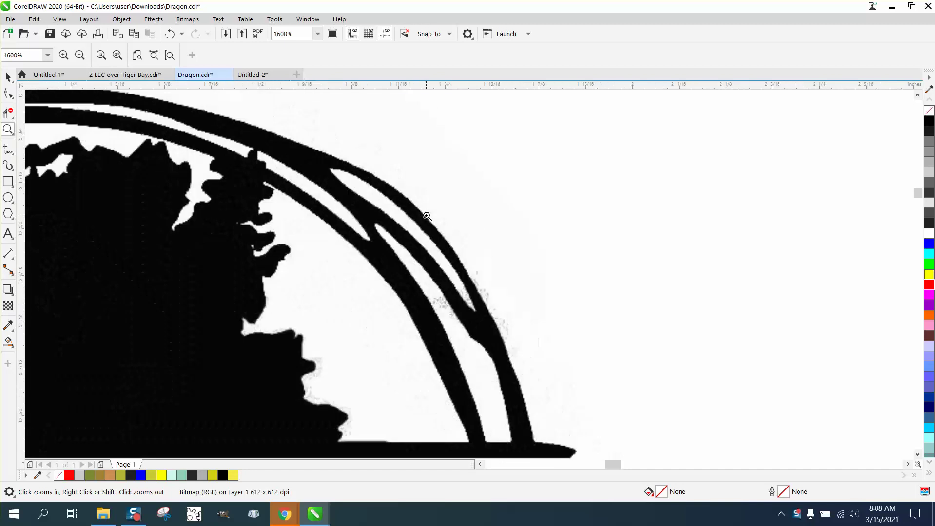
{"action": "right_click", "coordinate": [427, 216]}
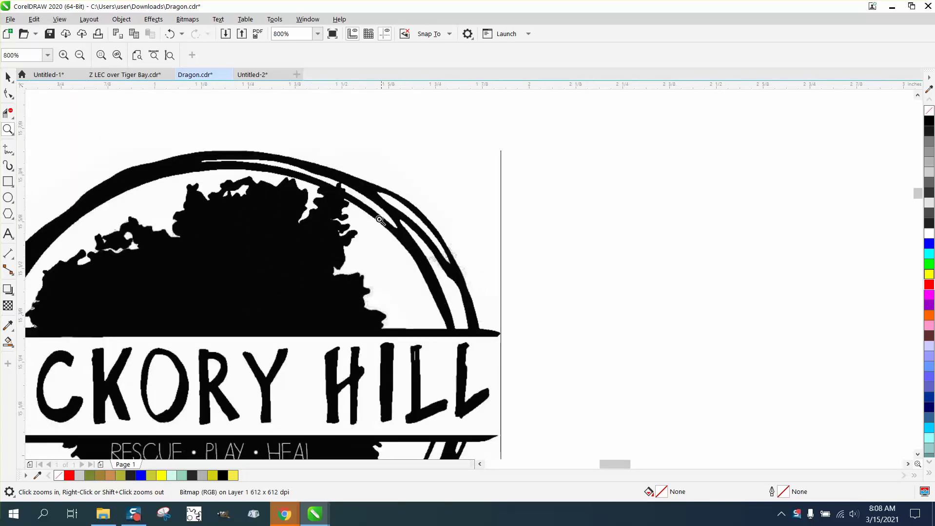
{"action": "right_click", "coordinate": [415, 220]}
Resample the Hickory Hill bitmap
{"action": "left_click", "coordinate": [7, 77]}
{"action": "left_click", "coordinate": [357, 240]}
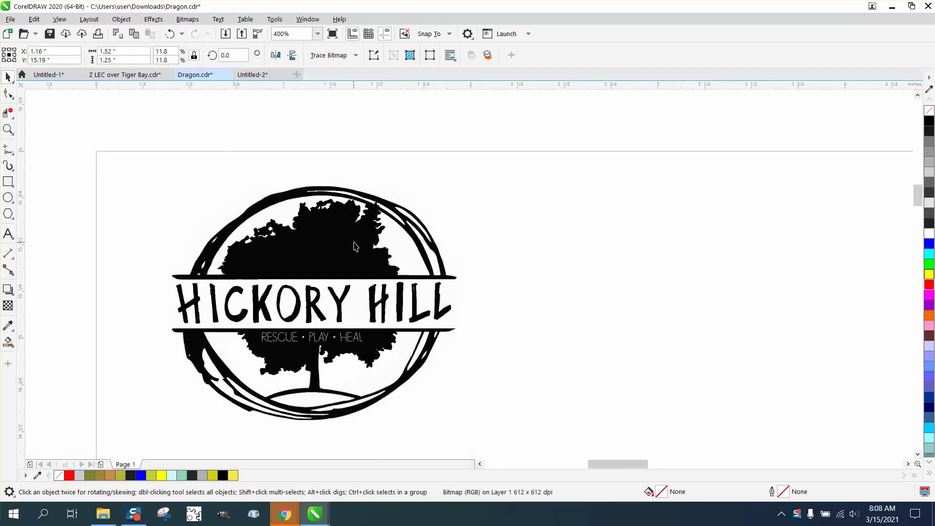
{"action": "left_click", "coordinate": [195, 21]}
{"action": "left_click", "coordinate": [207, 103]}
{"action": "left_click", "coordinate": [507, 398]}
Trace the bitmap with Outline Trace set to Clipart and accept the PowerTRACE result
{"action": "left_click", "coordinate": [356, 55]}
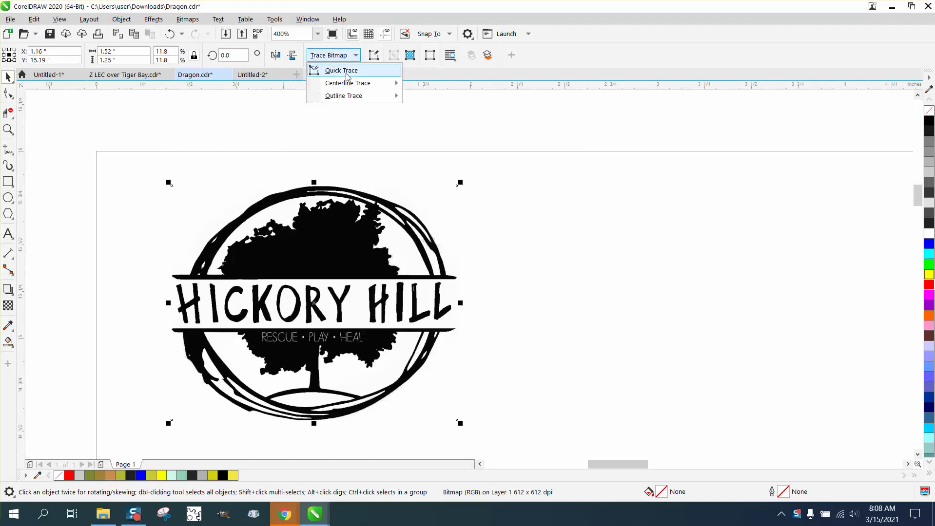
{"action": "mouse_move", "coordinate": [344, 96]}
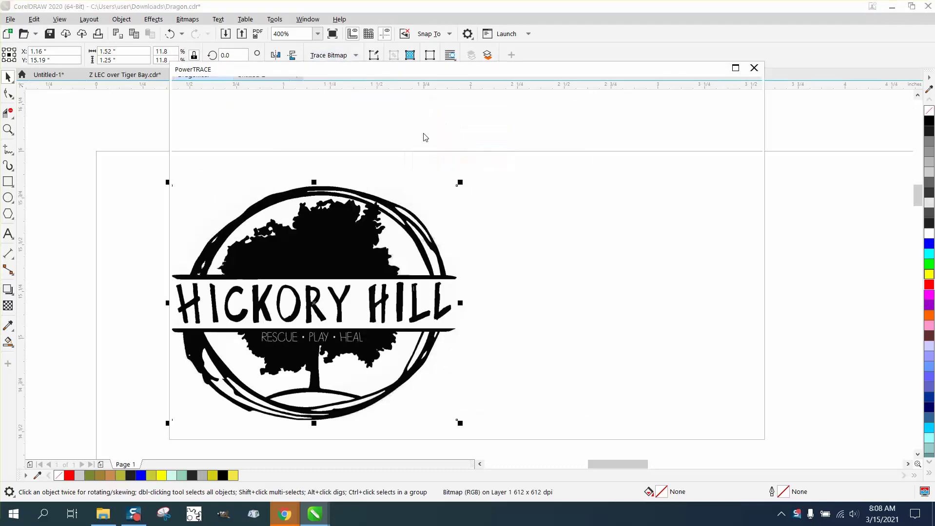
{"action": "left_click", "coordinate": [432, 135]}
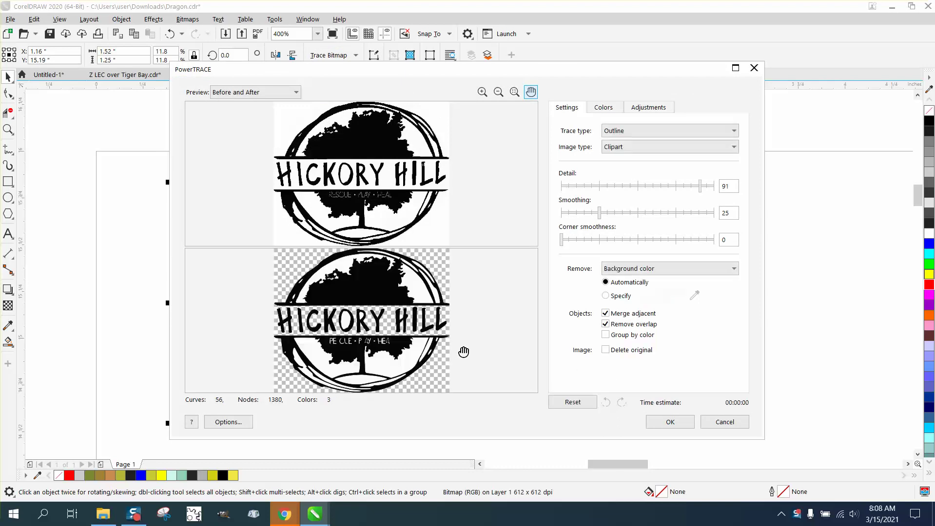
{"action": "left_click", "coordinate": [653, 422]}
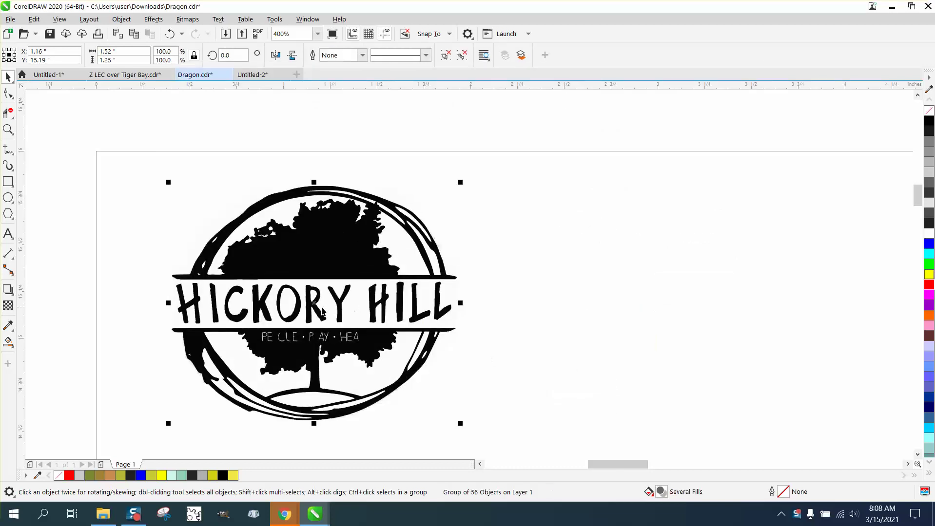
Move the traced logo right of the original and draw a yellow rectangle over it
{"action": "left_click_drag", "start_coordinate": [318, 307], "coordinate": [635, 309]}
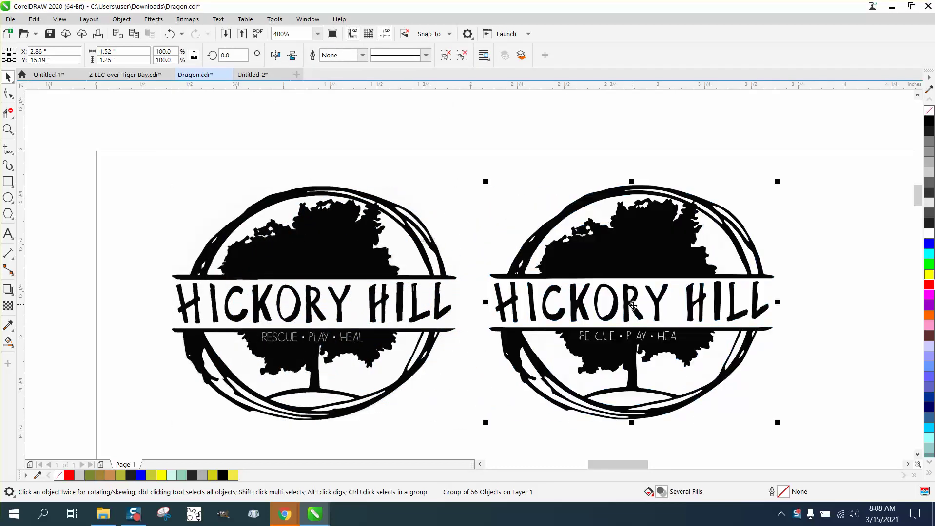
{"action": "left_click", "coordinate": [12, 186]}
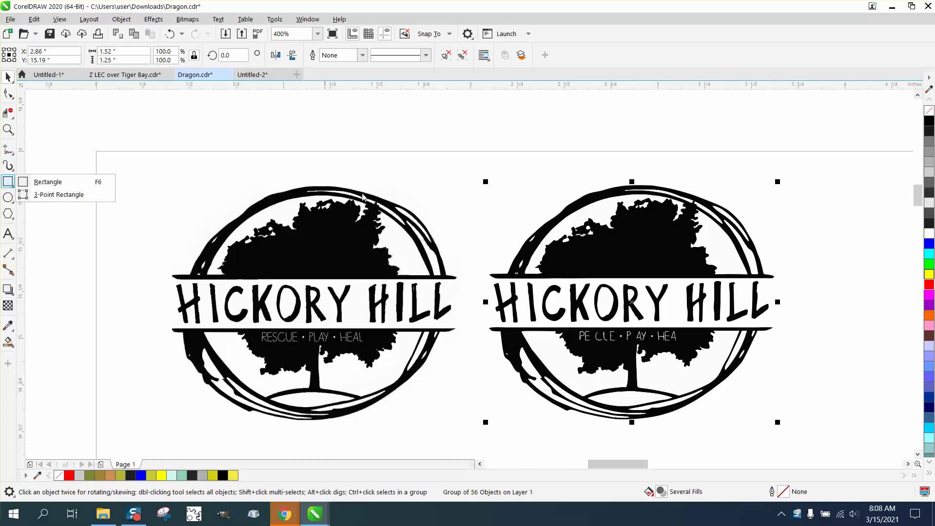
{"action": "left_click", "coordinate": [64, 183]}
{"action": "left_click_drag", "start_coordinate": [435, 172], "coordinate": [815, 443]}
{"action": "left_click", "coordinate": [928, 276]}
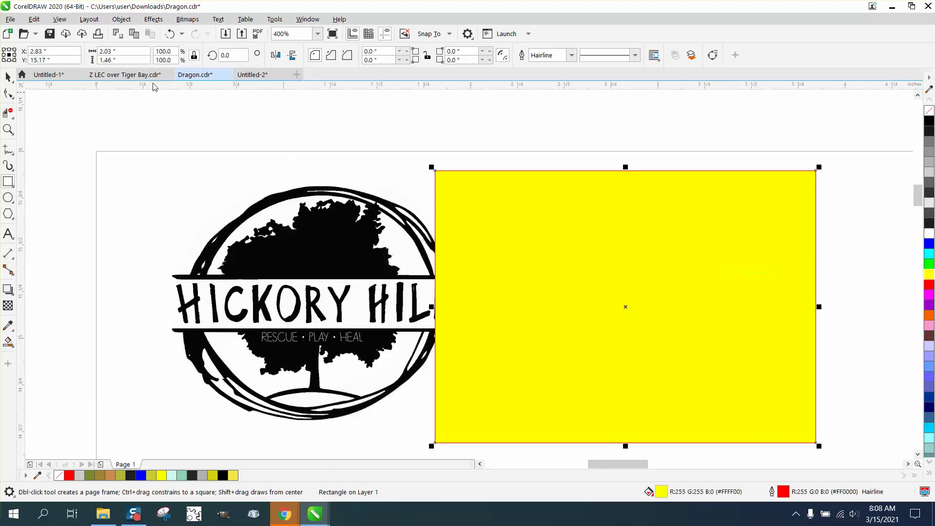
Send the yellow rectangle to the back of the page and reselect the traced logo group
{"action": "left_click", "coordinate": [121, 19]}
{"action": "mouse_move", "coordinate": [155, 202]}
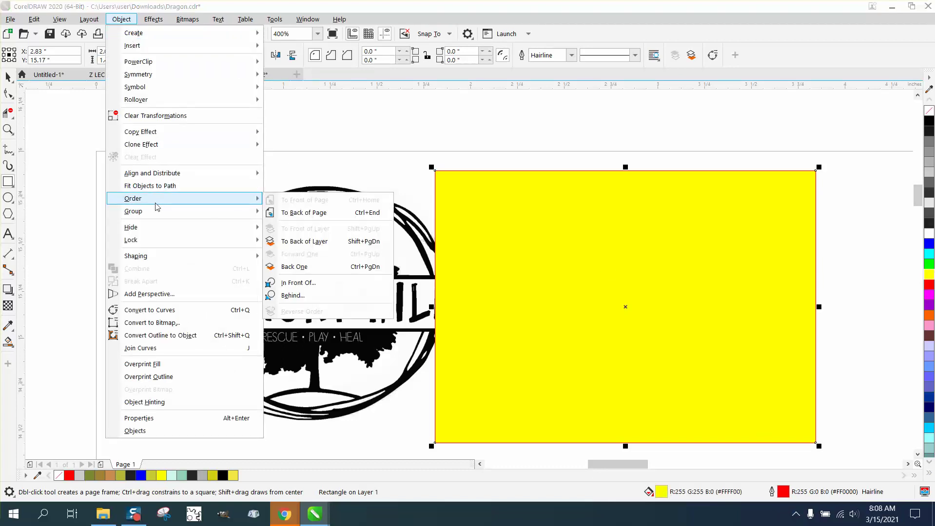
{"action": "left_click", "coordinate": [276, 214]}
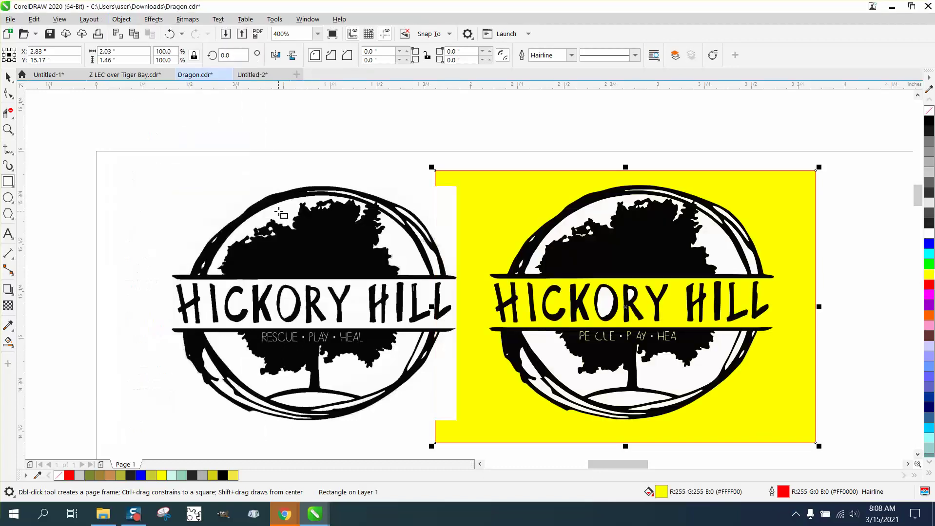
{"action": "key", "text": "space"}
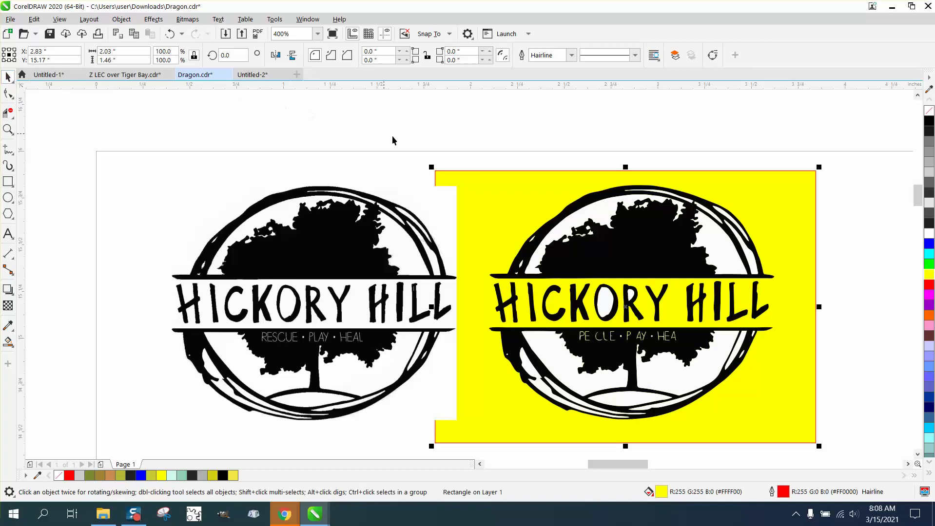
{"action": "left_click", "coordinate": [467, 148]}
{"action": "key", "text": "Tab"}
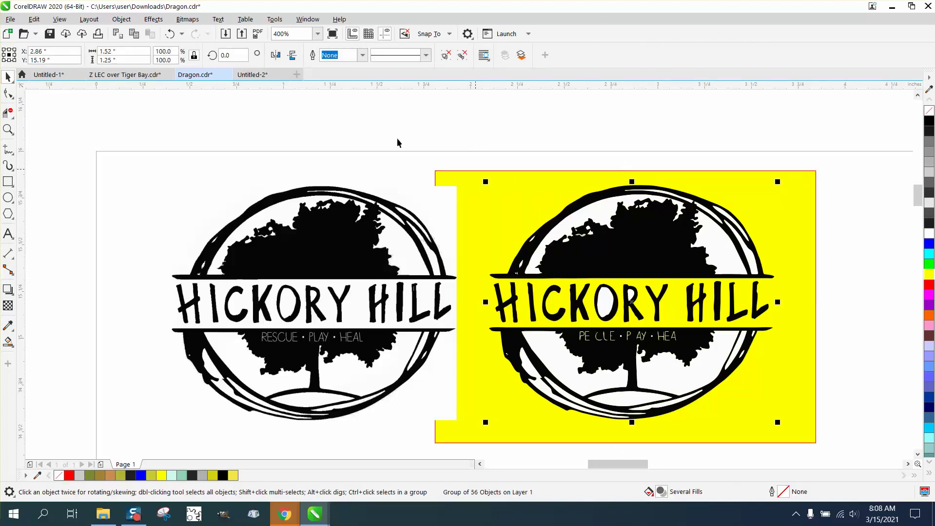
{"action": "left_click", "coordinate": [121, 19]}
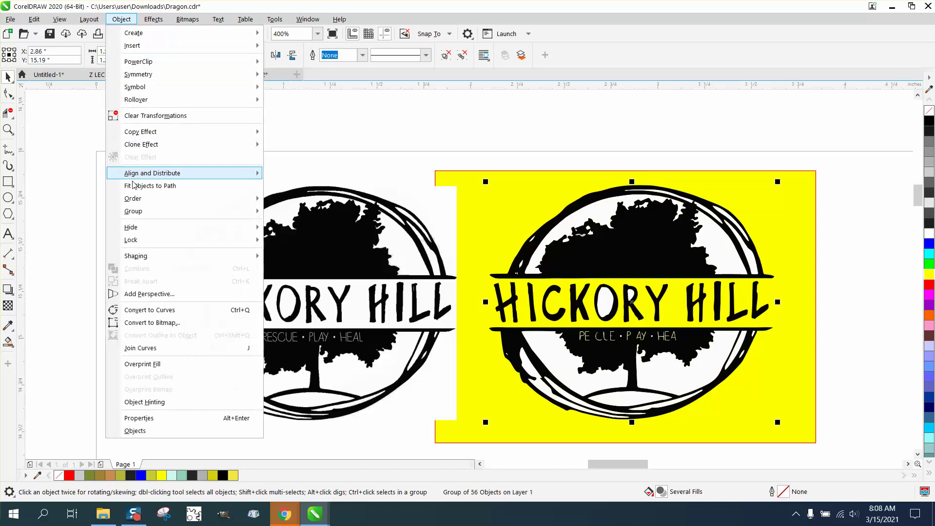
Ungroup the traced logo and delete the white piece at the circle's top
{"action": "mouse_move", "coordinate": [132, 211]}
{"action": "left_click", "coordinate": [292, 221]}
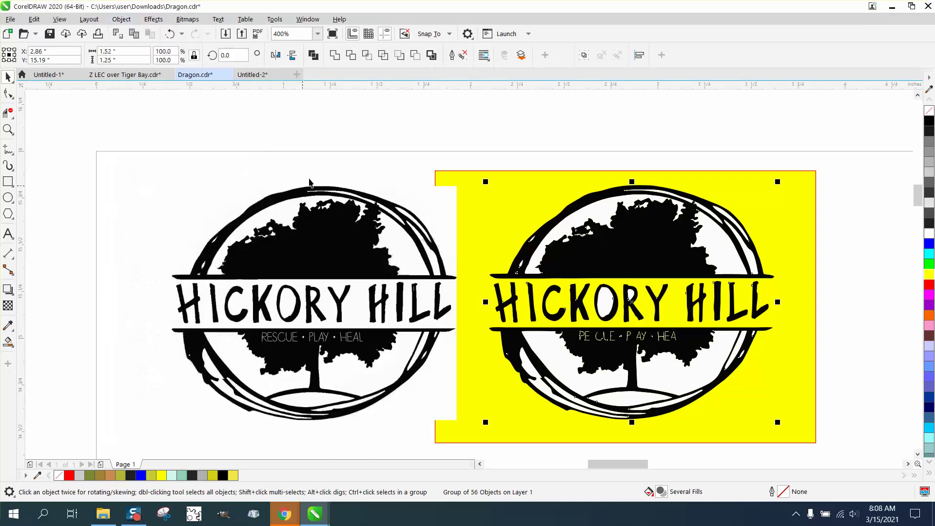
{"action": "left_click", "coordinate": [375, 137]}
{"action": "left_click", "coordinate": [600, 213]}
{"action": "key", "text": "Delete"}
Delete the white fill pieces beside, left of and right of the tree
{"action": "left_click", "coordinate": [717, 240]}
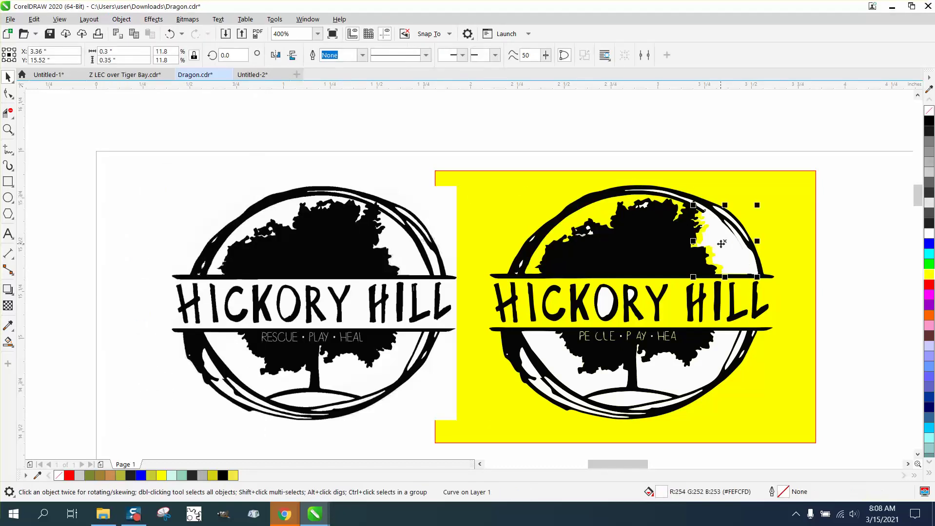
{"action": "left_click", "coordinate": [169, 33]}
{"action": "key", "text": "Delete"}
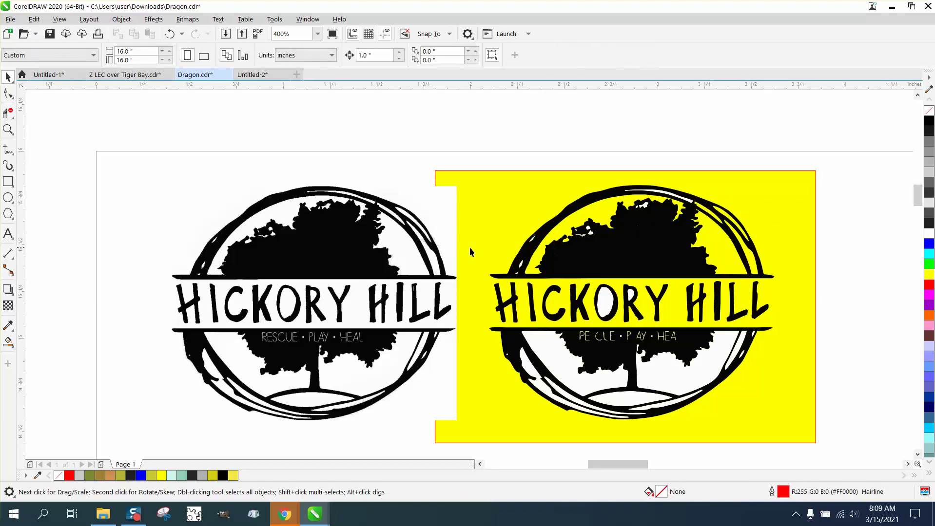
{"action": "left_click", "coordinate": [565, 360]}
{"action": "key", "text": "Delete"}
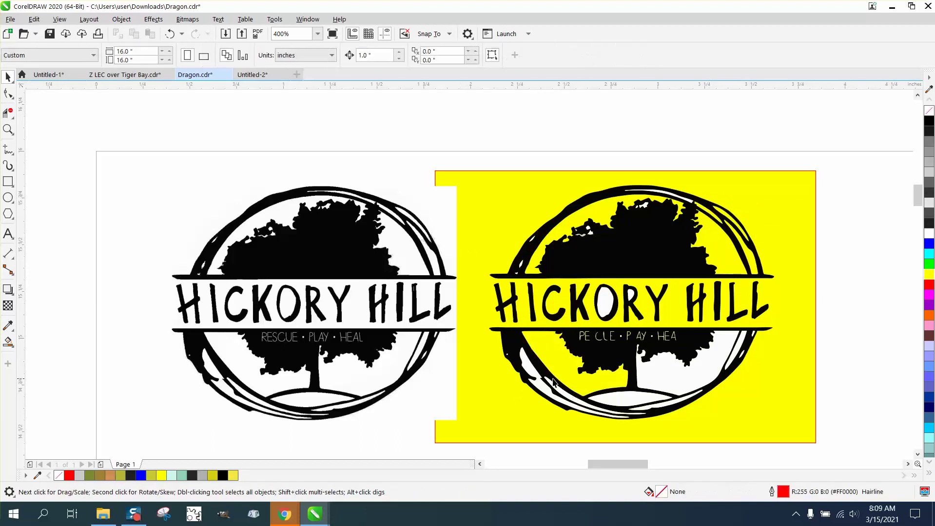
{"action": "left_click", "coordinate": [575, 400]}
{"action": "left_click", "coordinate": [688, 386]}
{"action": "key", "text": "Delete"}
{"action": "left_click", "coordinate": [672, 406]}
{"action": "key", "text": "Escape"}
{"action": "left_click", "coordinate": [736, 356]}
{"action": "key", "text": "Escape"}
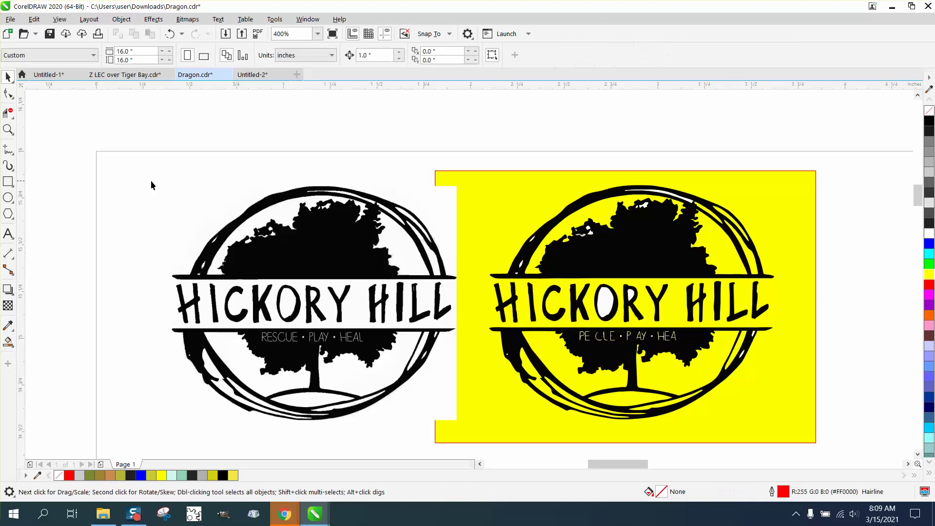
Delete the small white sliver in the lower-right ring and the white shape inside HICKORY's O
{"action": "left_click", "coordinate": [8, 129]}
{"action": "left_click_drag", "start_coordinate": [824, 422], "coordinate": [677, 303]}
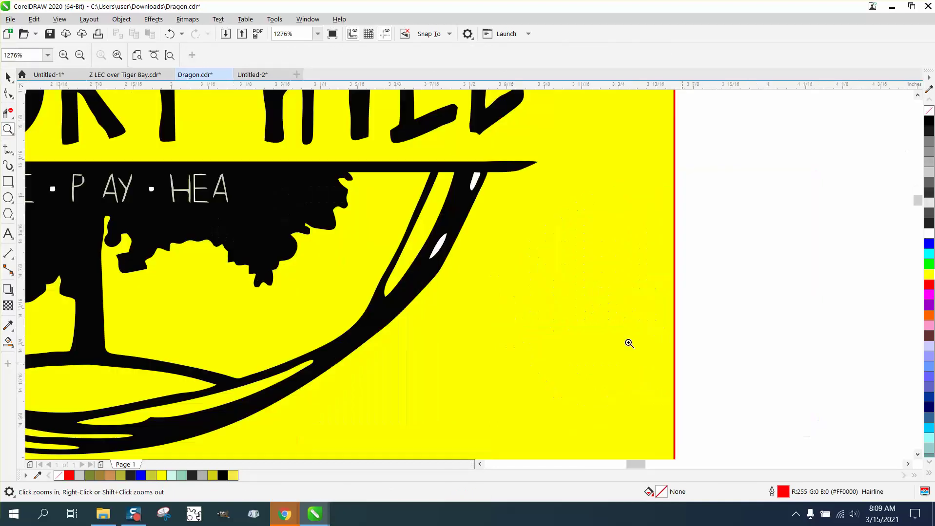
{"action": "left_click", "coordinate": [9, 76]}
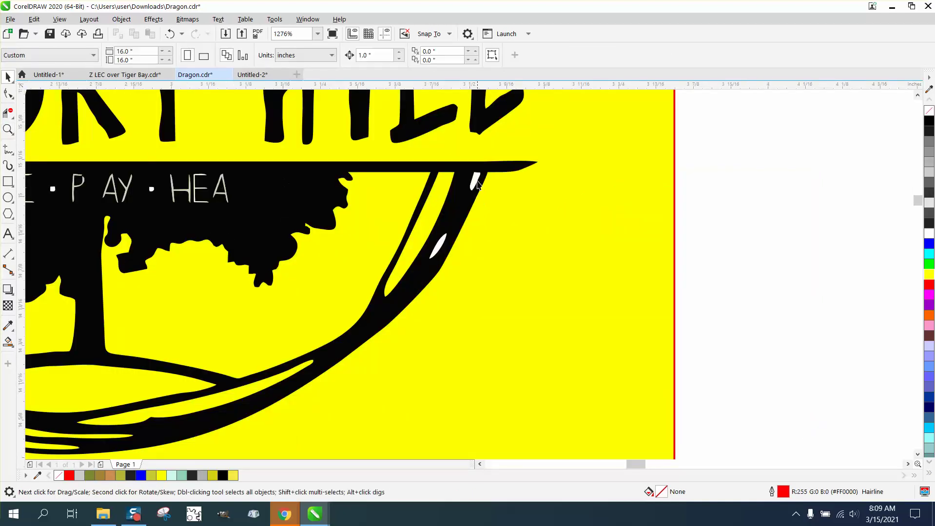
{"action": "left_click", "coordinate": [477, 183]}
{"action": "key", "text": "Delete"}
{"action": "scroll", "coordinate": [441, 243], "scroll_direction": "down", "scroll_amount": 3}
{"action": "left_click", "coordinate": [282, 184]}
{"action": "key", "text": "Delete"}
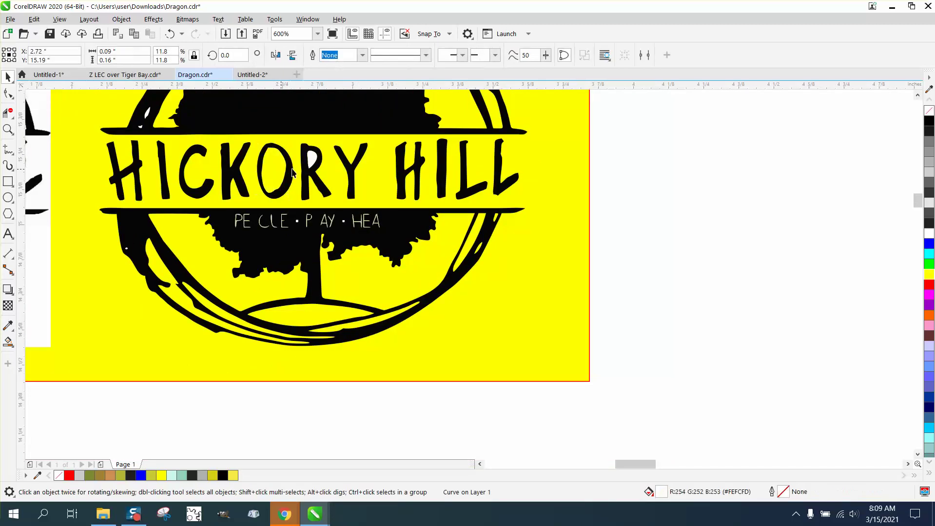
{"action": "scroll", "coordinate": [449, 232], "scroll_direction": "down", "scroll_amount": 2}
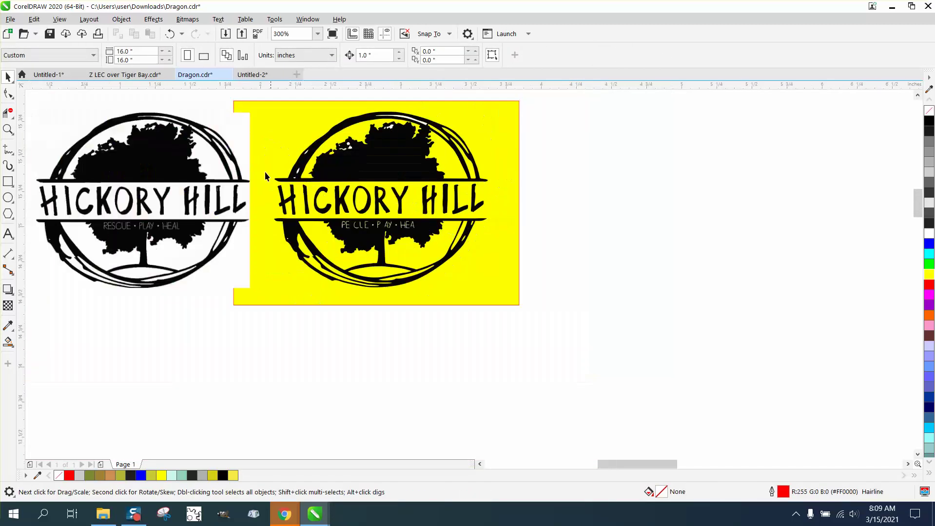
{"action": "left_click", "coordinate": [8, 129]}
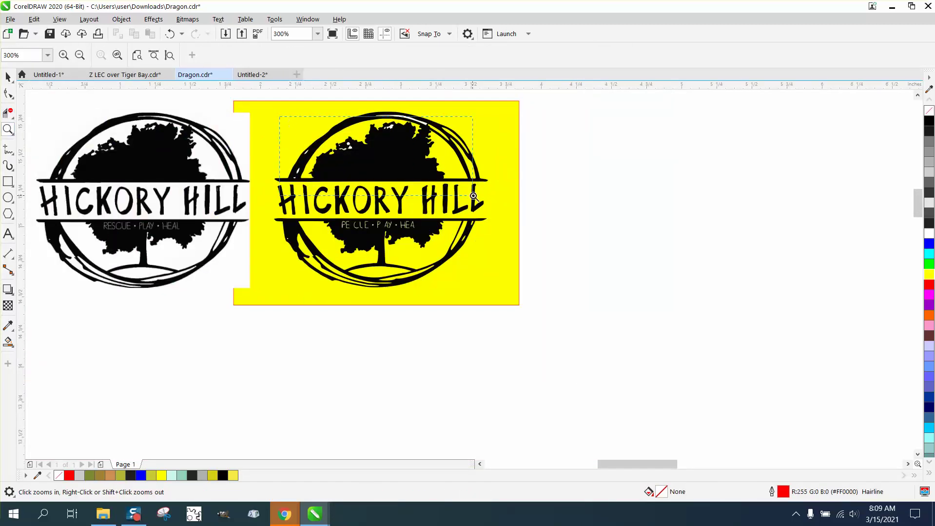
Inspect the top of the tree up close, then delete the yellow backing rectangle
{"action": "left_click_drag", "start_coordinate": [279, 108], "coordinate": [472, 194]}
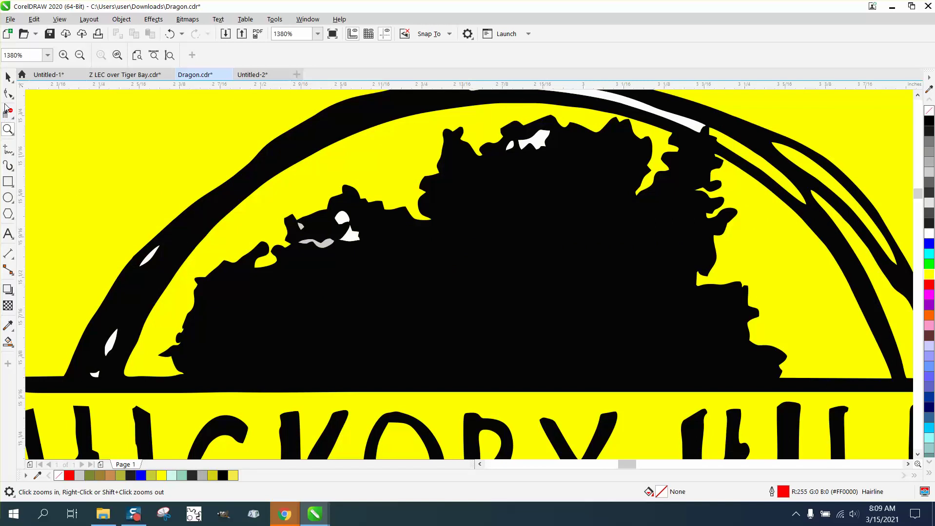
{"action": "left_click", "coordinate": [8, 77]}
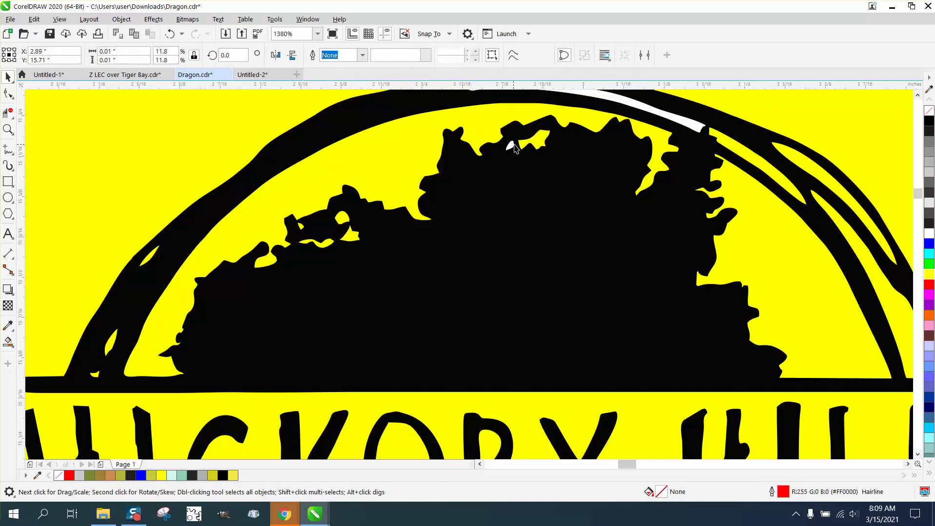
{"action": "scroll", "coordinate": [670, 119], "scroll_direction": "down", "scroll_amount": 3}
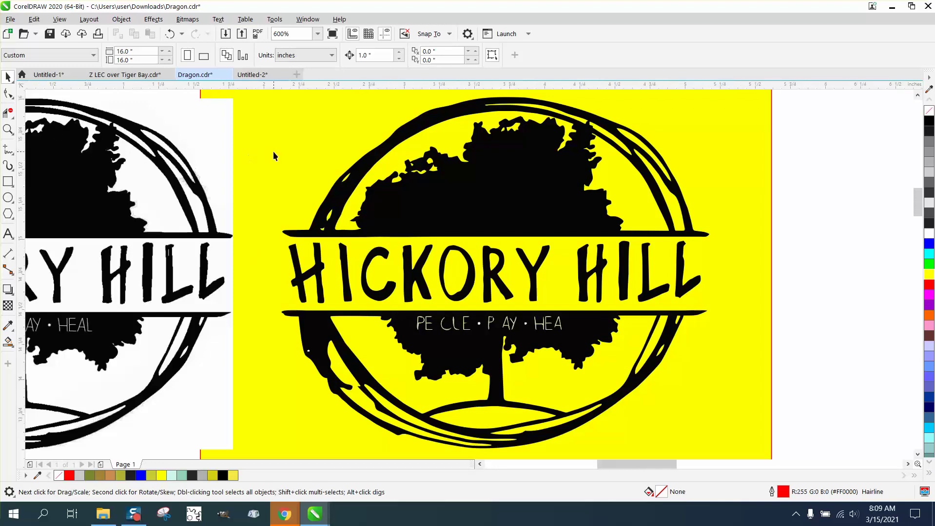
{"action": "scroll", "coordinate": [248, 156], "scroll_direction": "down", "scroll_amount": 2}
{"action": "left_click", "coordinate": [282, 129]}
{"action": "key", "text": "Delete"}
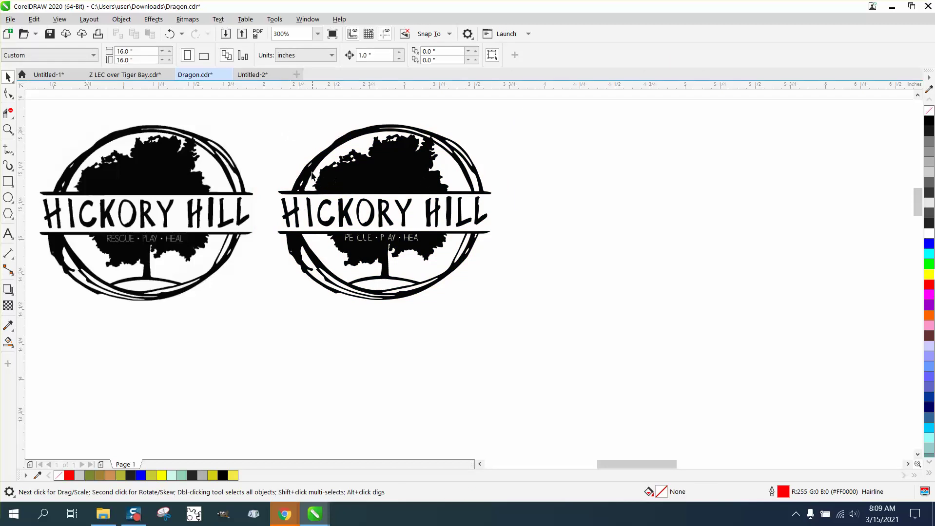
{"action": "left_click_drag", "start_coordinate": [392, 171], "coordinate": [505, 153]}
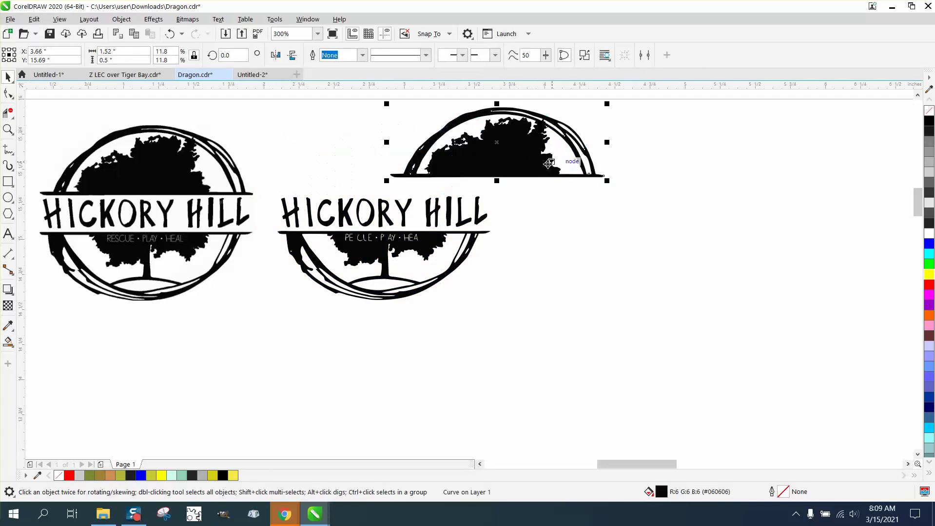
{"action": "left_click", "coordinate": [177, 36]}
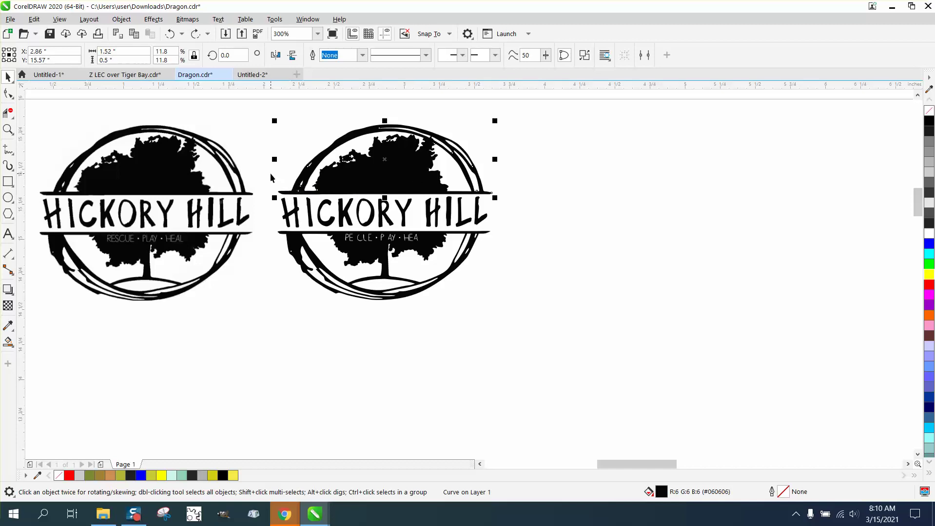
Give all 30 pieces of the right logo no fill and a red outline
{"action": "left_click_drag", "start_coordinate": [254, 107], "coordinate": [558, 350]}
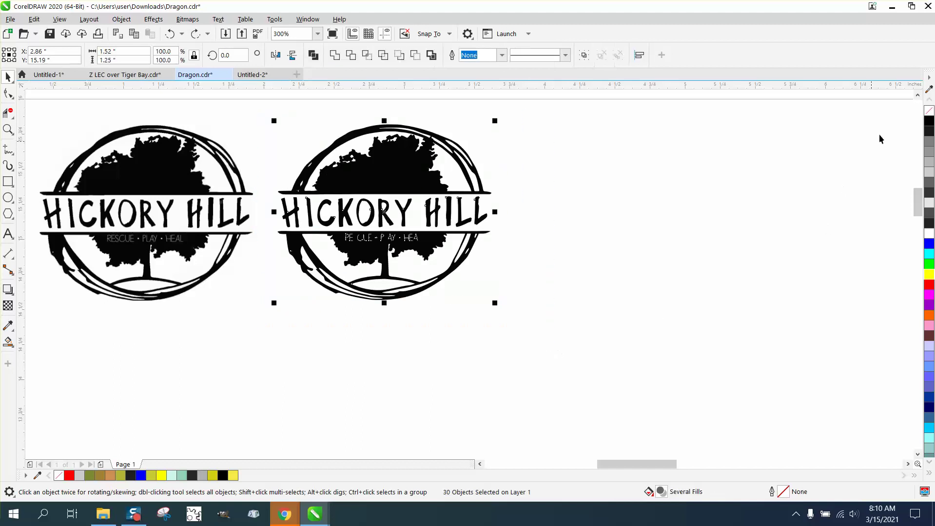
{"action": "left_click", "coordinate": [928, 111]}
{"action": "right_click", "coordinate": [928, 287]}
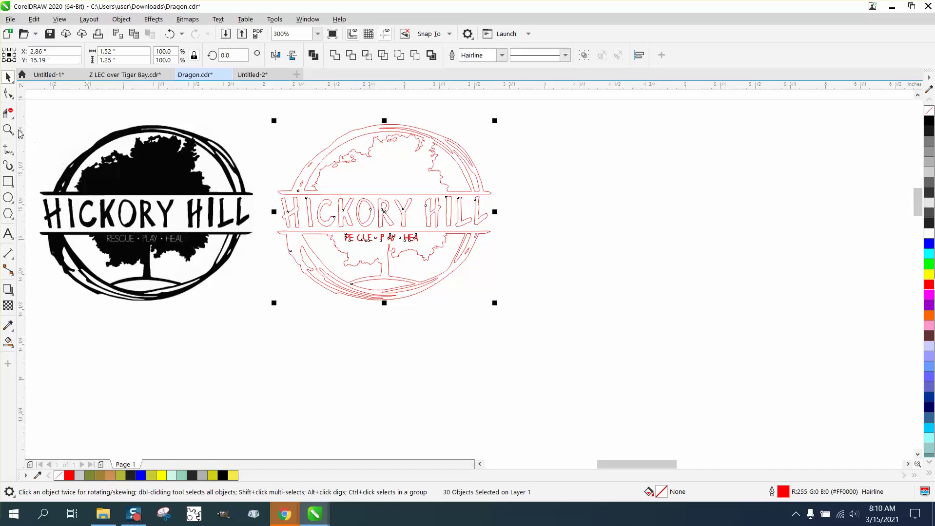
{"action": "left_click", "coordinate": [9, 130]}
{"action": "left_click_drag", "start_coordinate": [270, 206], "coordinate": [528, 288]}
{"action": "left_click", "coordinate": [8, 77]}
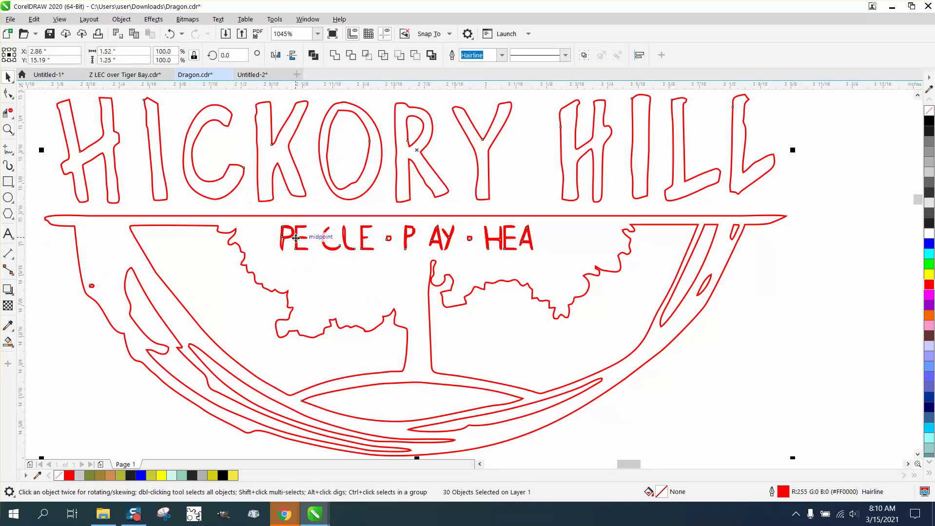
{"action": "left_click", "coordinate": [548, 250]}
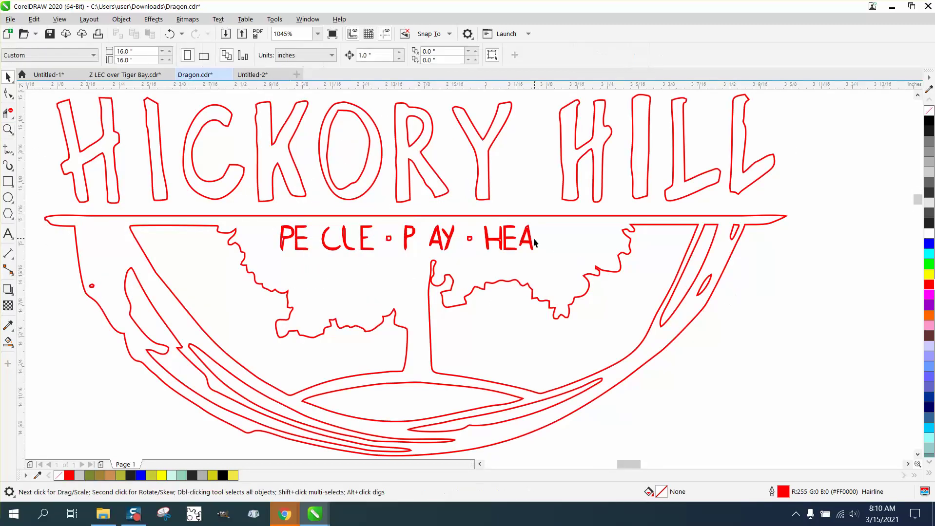
Move the banner and bowl outline down, away from the tagline
{"action": "left_click", "coordinate": [531, 242]}
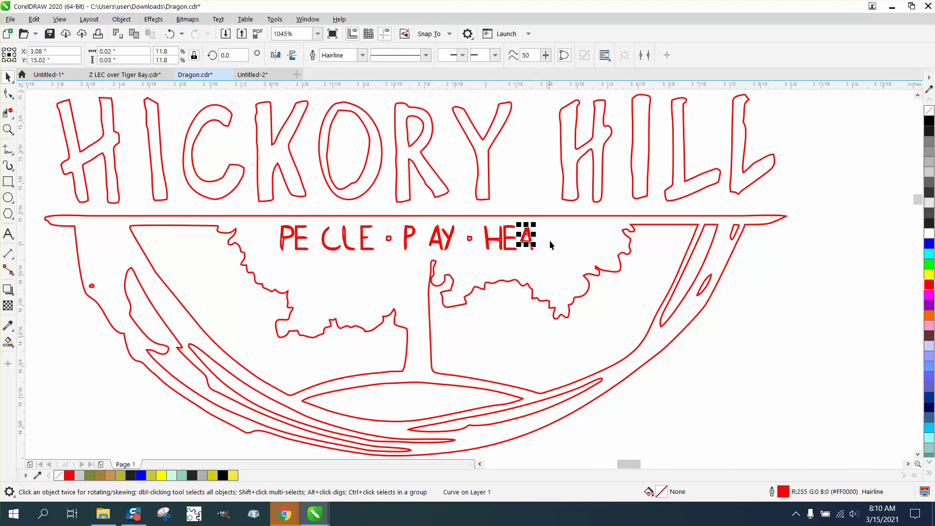
{"action": "left_click_drag", "start_coordinate": [551, 216], "coordinate": [549, 231]}
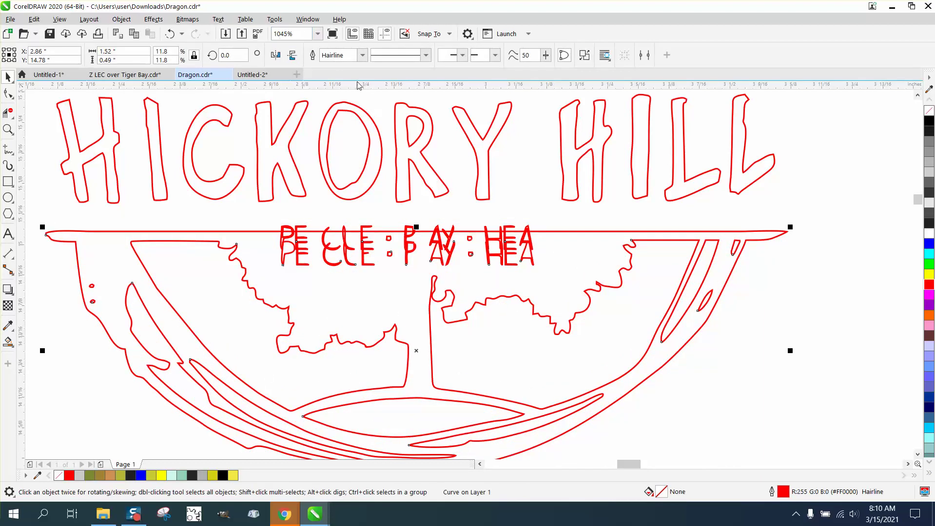
{"action": "key", "text": "Delete"}
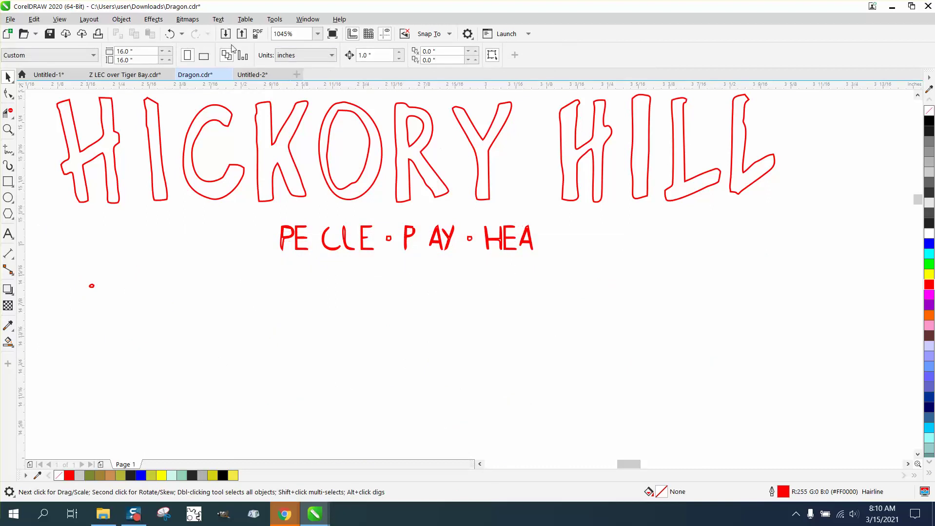
{"action": "left_click", "coordinate": [170, 34]}
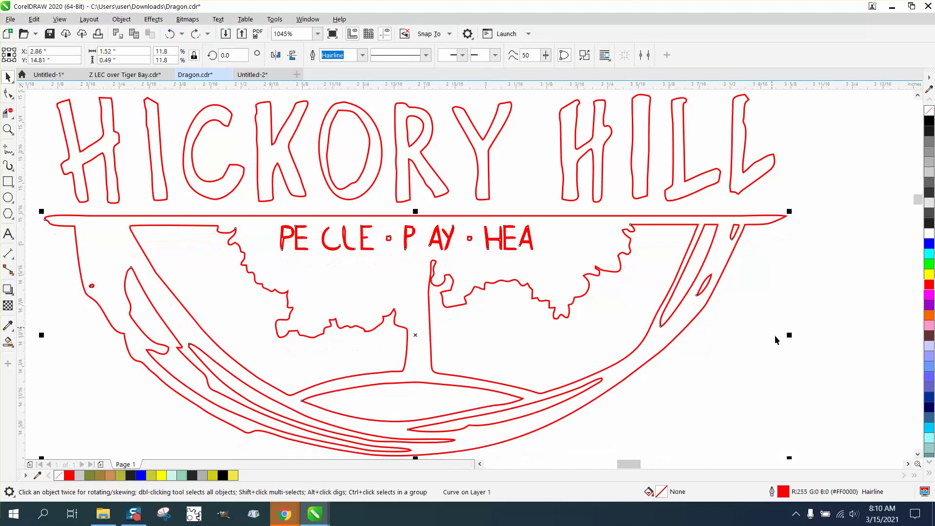
{"action": "left_click", "coordinate": [788, 271]}
{"action": "left_click_drag", "start_coordinate": [767, 224], "coordinate": [769, 263]}
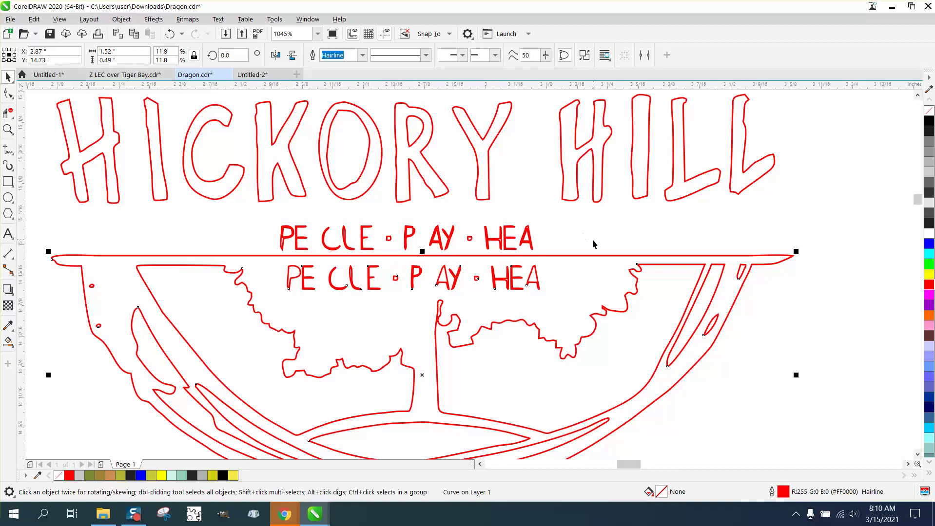
Delete the upper tagline copy, break the bowl curve apart, and delete the remaining tagline text
{"action": "left_click_drag", "start_coordinate": [558, 224], "coordinate": [266, 253]}
{"action": "key", "text": "Delete"}
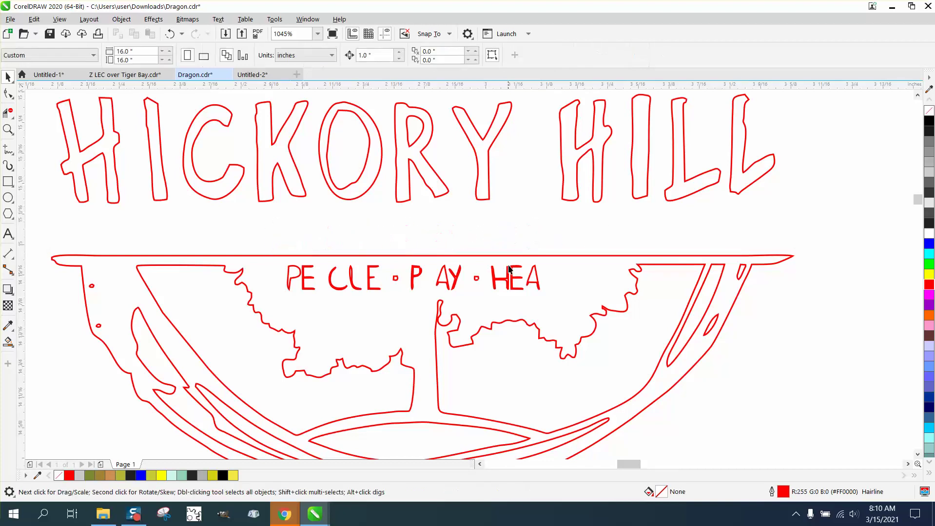
{"action": "left_click", "coordinate": [534, 275]}
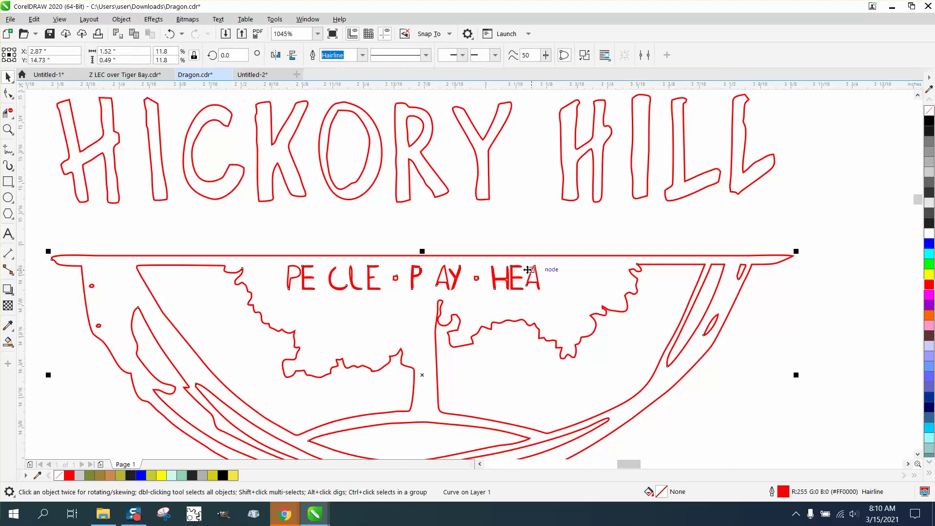
{"action": "left_click", "coordinate": [118, 20]}
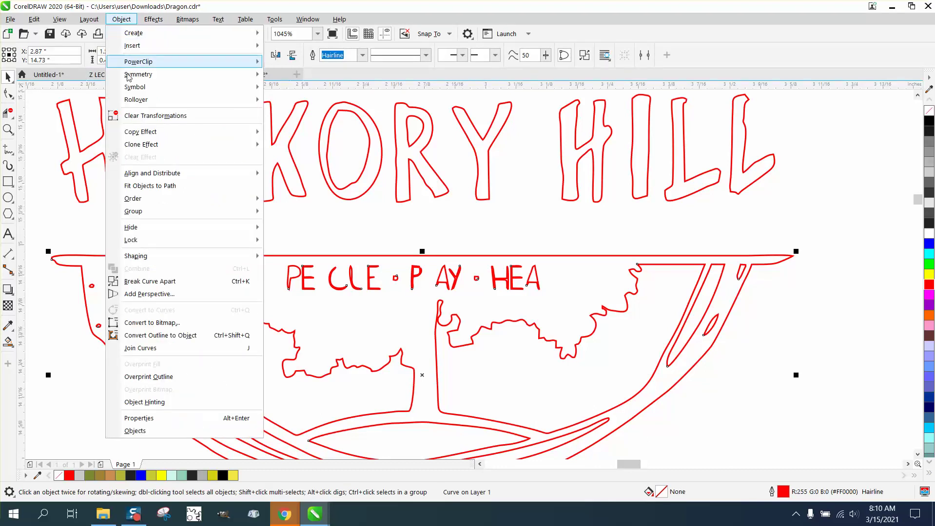
{"action": "left_click", "coordinate": [143, 283]}
{"action": "left_click_drag", "start_coordinate": [265, 236], "coordinate": [296, 283]}
{"action": "left_click_drag", "start_coordinate": [524, 308], "coordinate": [559, 300]}
{"action": "key", "text": "Delete"}
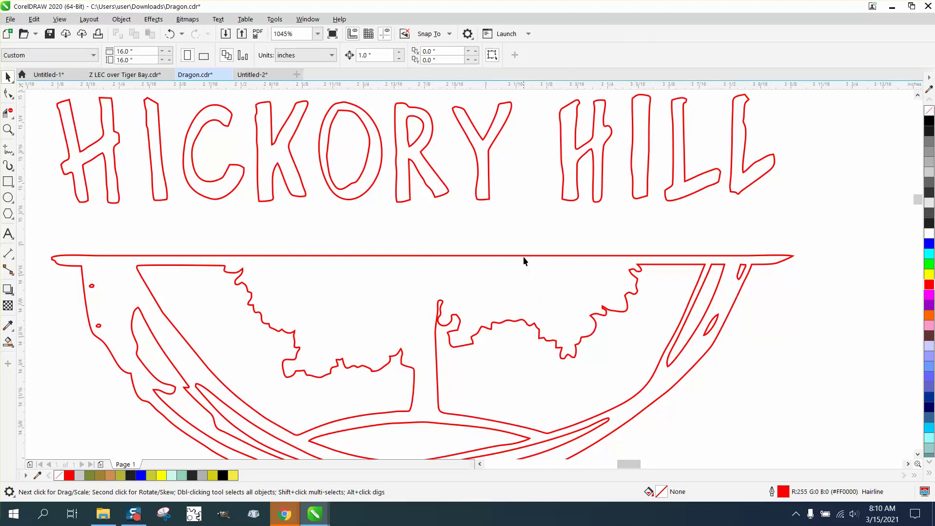
Select the 12 lower-half curves and move them up beneath the banner
{"action": "left_click_drag", "start_coordinate": [525, 258], "coordinate": [525, 236]}
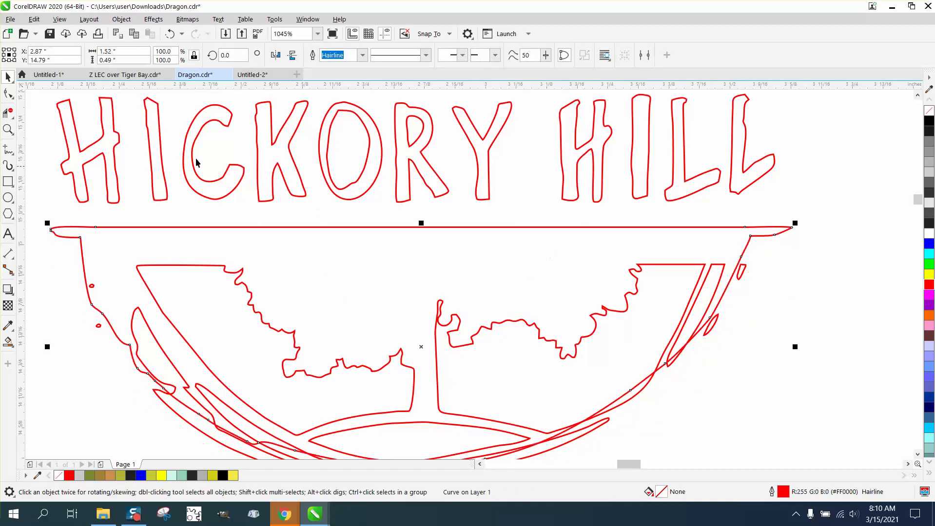
{"action": "left_click", "coordinate": [170, 34]}
{"action": "scroll", "coordinate": [336, 186], "scroll_direction": "down", "scroll_amount": 3}
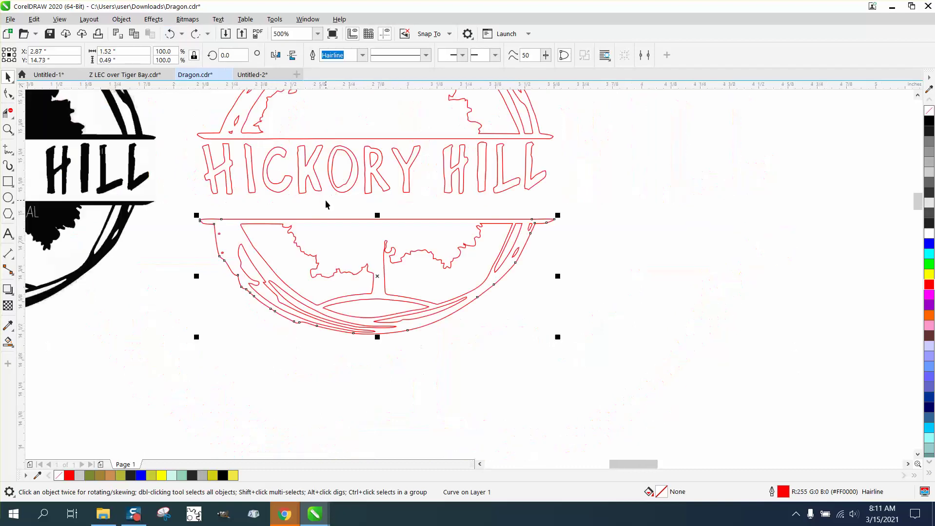
{"action": "left_click_drag", "start_coordinate": [174, 197], "coordinate": [411, 316]}
{"action": "left_click_drag", "start_coordinate": [608, 370], "coordinate": [608, 370]}
{"action": "left_click_drag", "start_coordinate": [391, 276], "coordinate": [378, 265]}
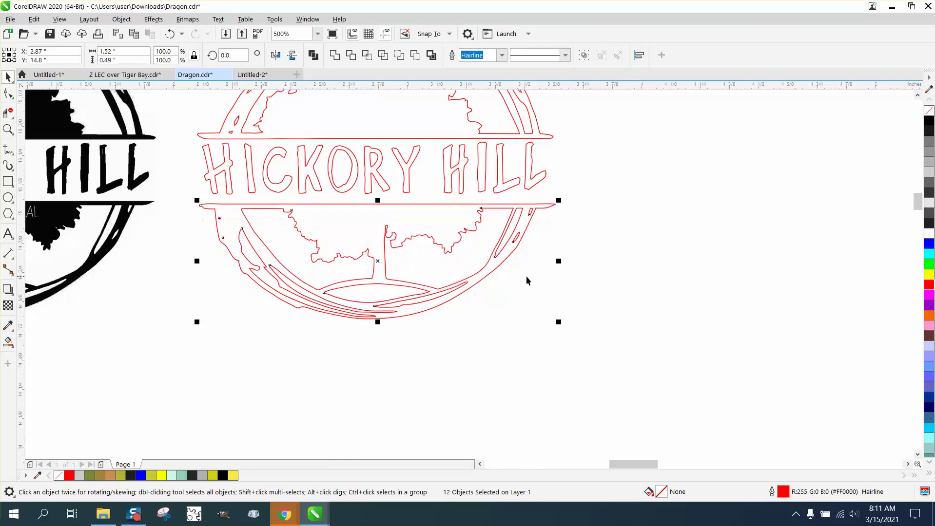
{"action": "scroll", "coordinate": [464, 276], "scroll_direction": "down", "scroll_amount": 2}
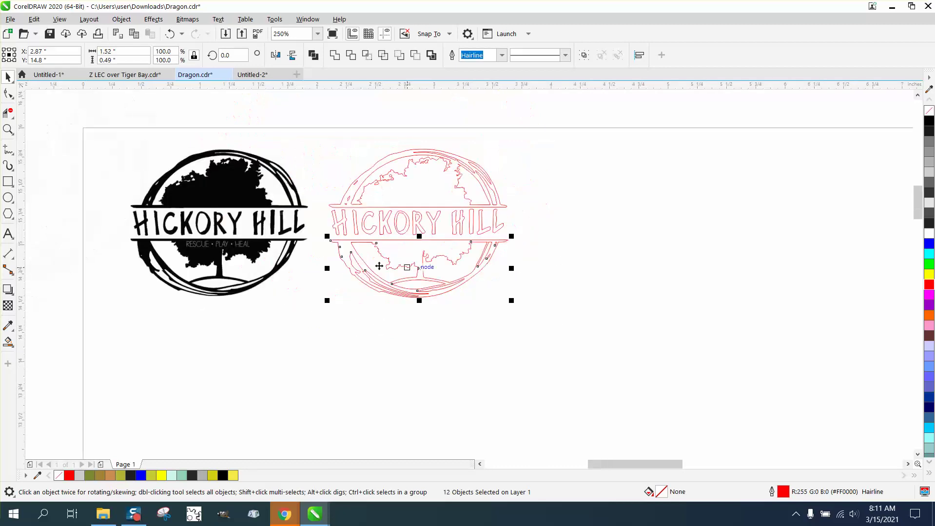
{"action": "left_click", "coordinate": [297, 273]}
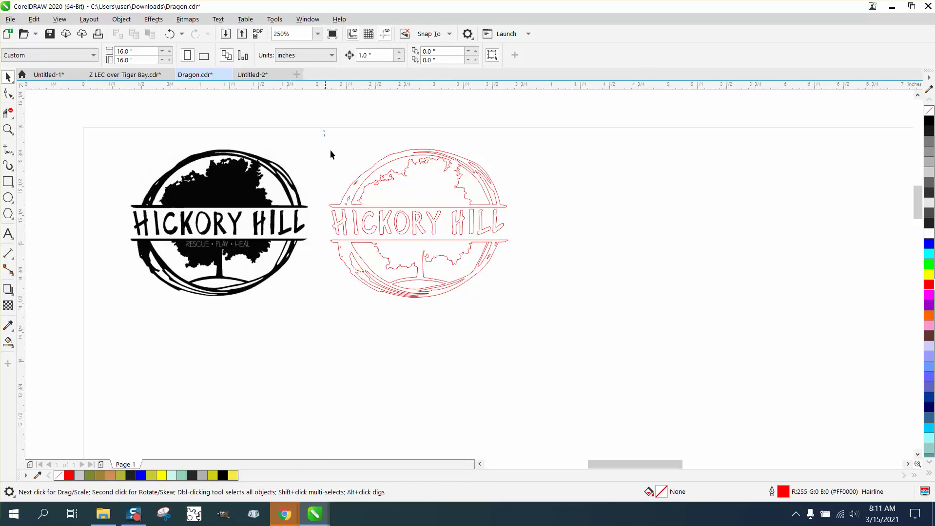
Group the 24 pieces of the red logo
{"action": "left_click_drag", "start_coordinate": [407, 227], "coordinate": [631, 351]}
{"action": "key", "text": "ctrl+g"}
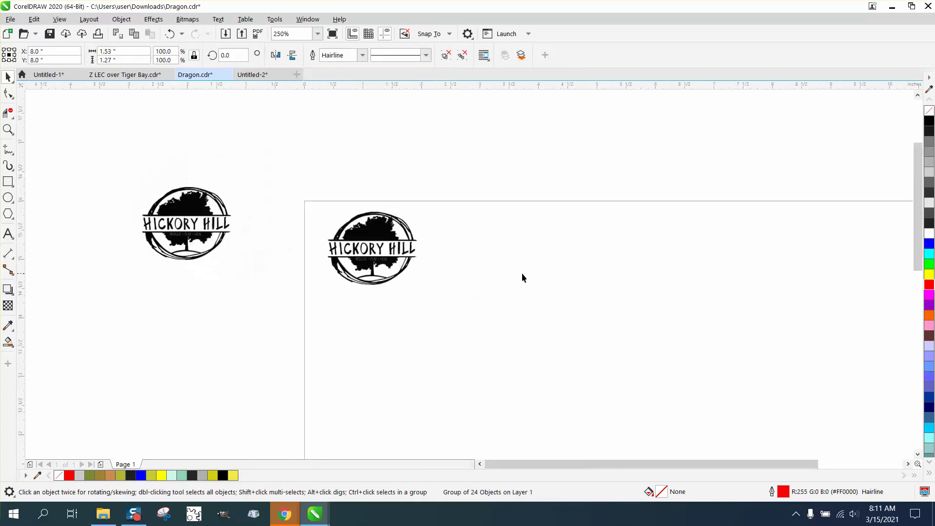
{"action": "scroll", "coordinate": [521, 278], "scroll_direction": "down", "scroll_amount": 3}
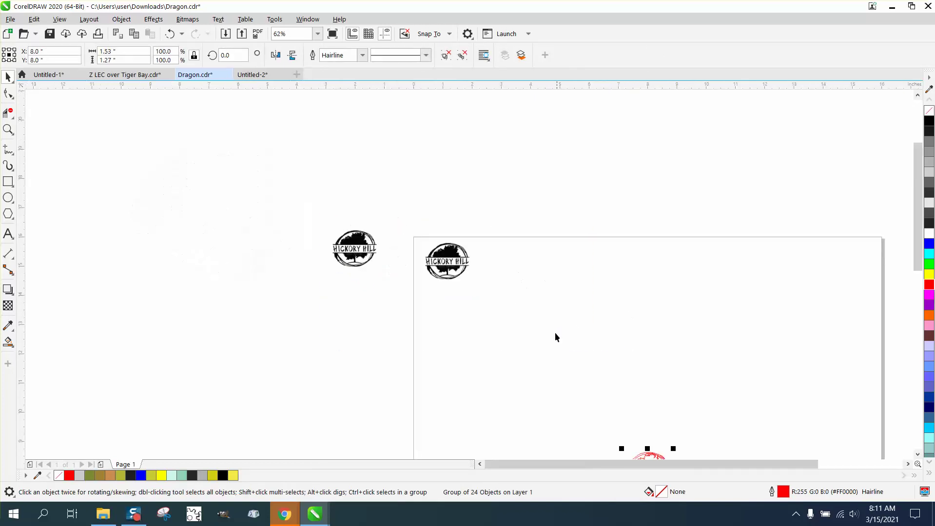
Enlarge the logo group from about 6.58 to 8.09 inches wide
{"action": "left_click", "coordinate": [8, 129]}
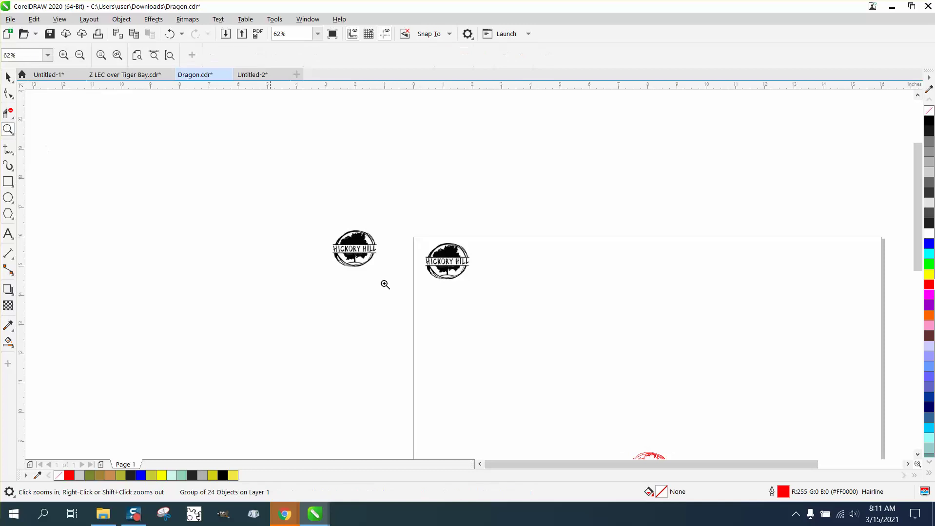
{"action": "right_click", "coordinate": [614, 412]}
{"action": "key", "text": "shift+F2"}
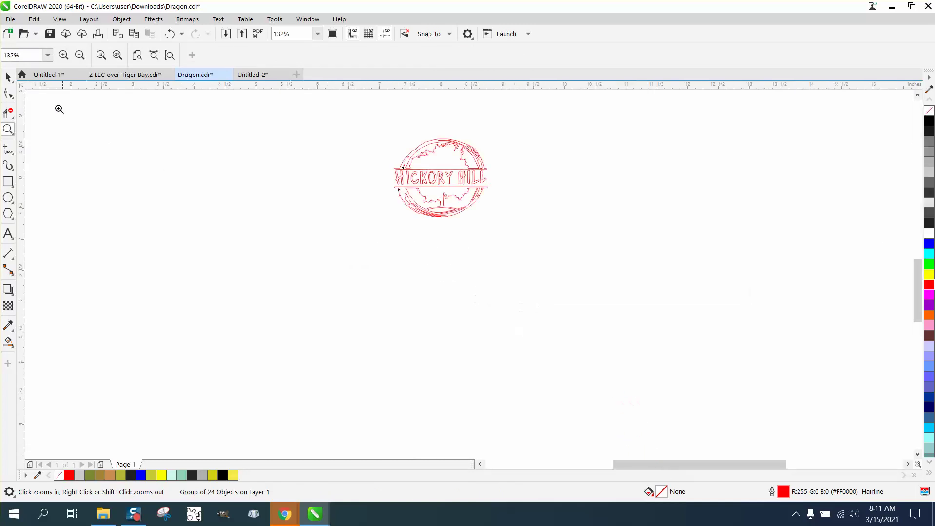
{"action": "left_click", "coordinate": [8, 77]}
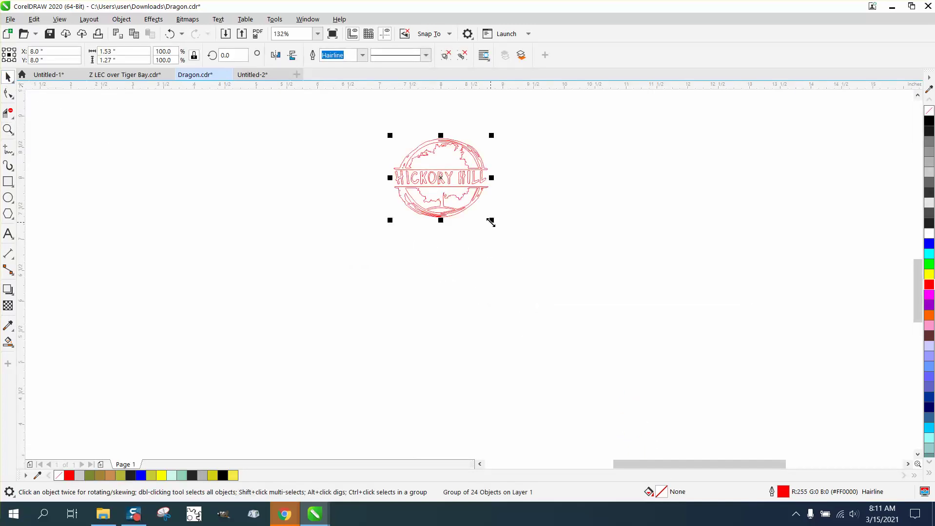
{"action": "left_click_drag", "start_coordinate": [491, 222], "coordinate": [826, 476]}
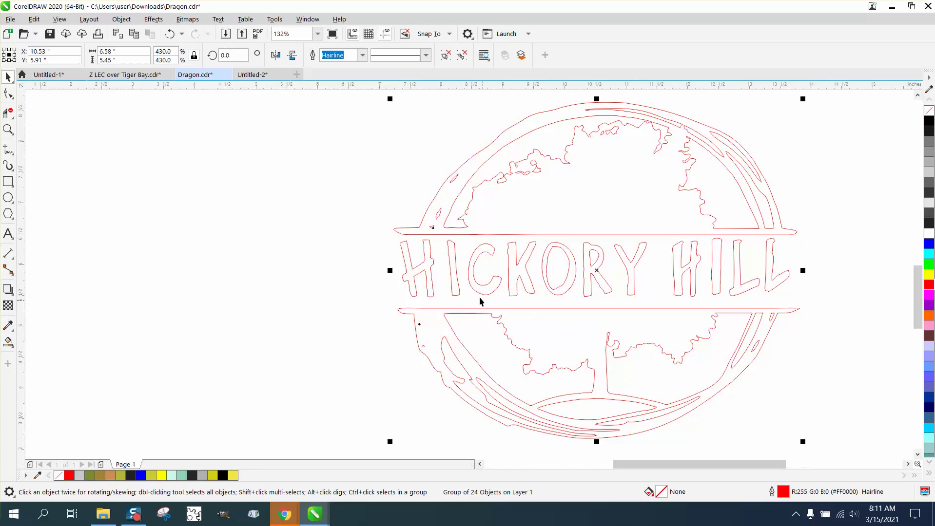
{"action": "scroll", "coordinate": [428, 229], "scroll_direction": "down", "scroll_amount": 2}
{"action": "left_click_drag", "start_coordinate": [411, 169], "coordinate": [224, 147]}
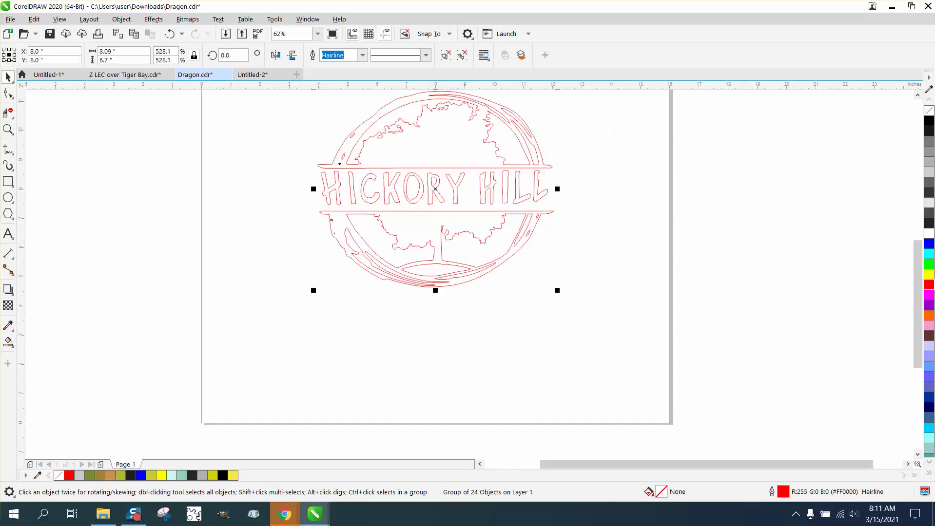
Draw a square around the logo and centre it on the page
{"action": "left_click", "coordinate": [7, 182]}
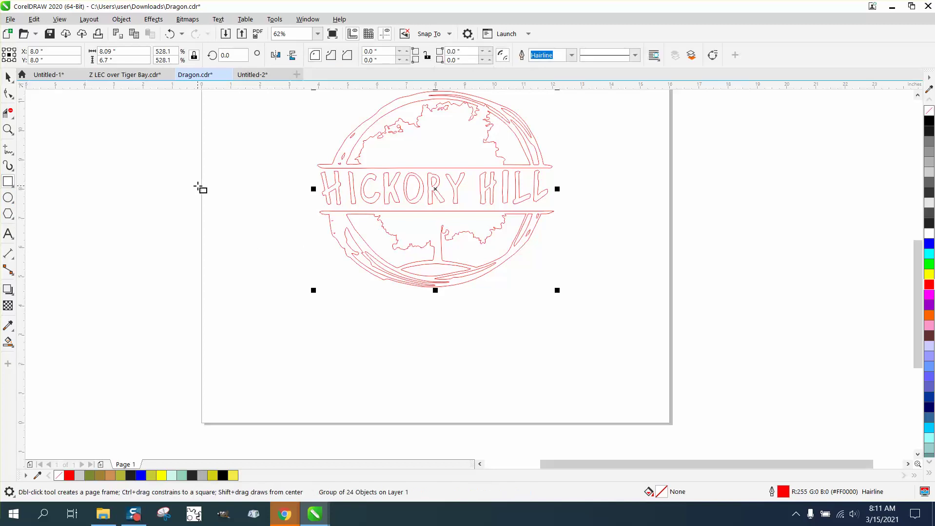
{"action": "left_click_drag", "start_coordinate": [211, 178], "coordinate": [274, 379]}
{"action": "key", "text": "p"}
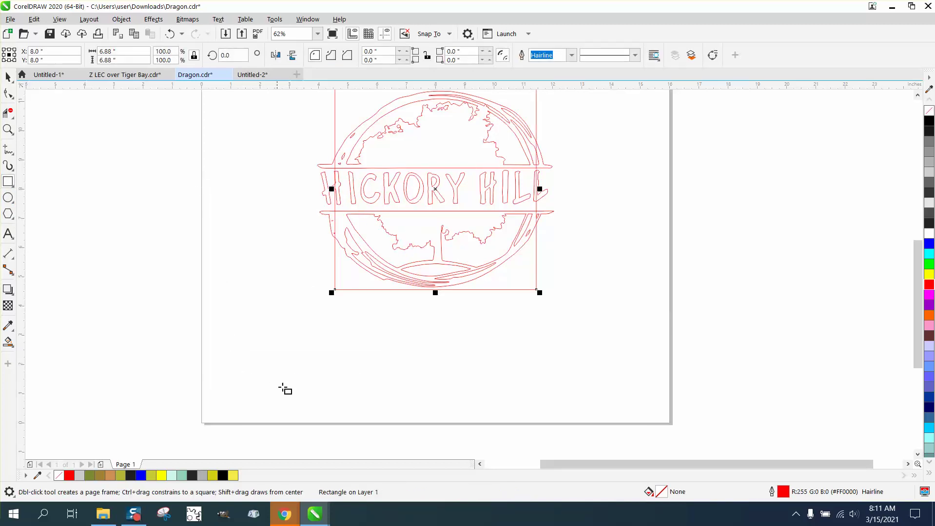
{"action": "scroll", "coordinate": [301, 404], "scroll_direction": "down", "scroll_amount": 1}
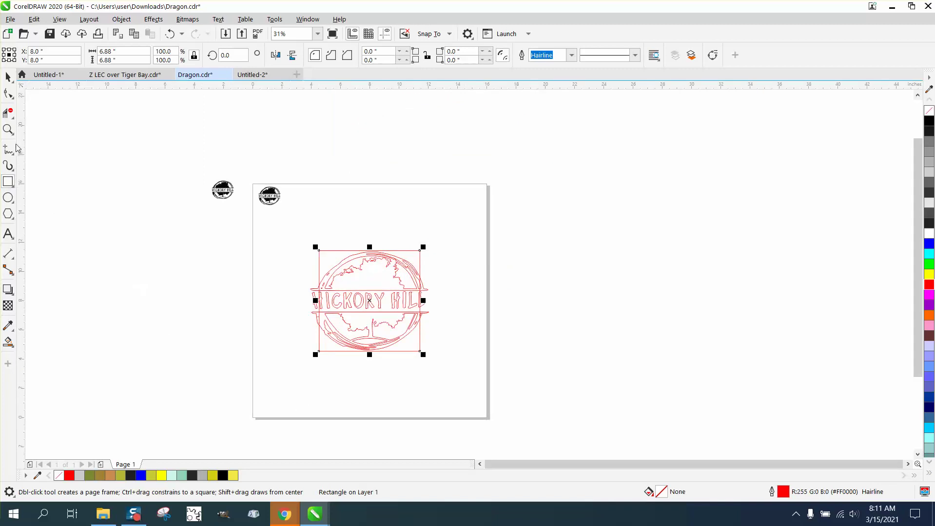
{"action": "left_click", "coordinate": [8, 129]}
{"action": "left_click_drag", "start_coordinate": [314, 255], "coordinate": [515, 359]}
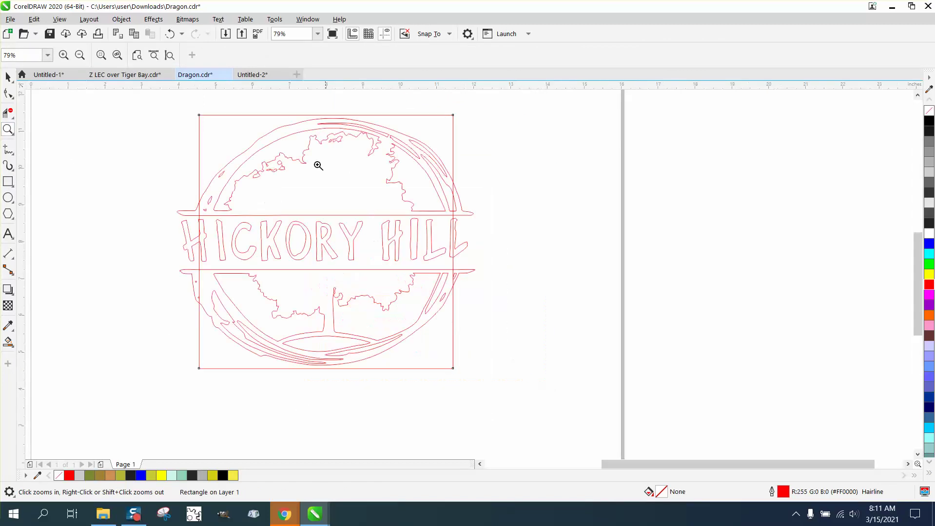
{"action": "left_click", "coordinate": [9, 75]}
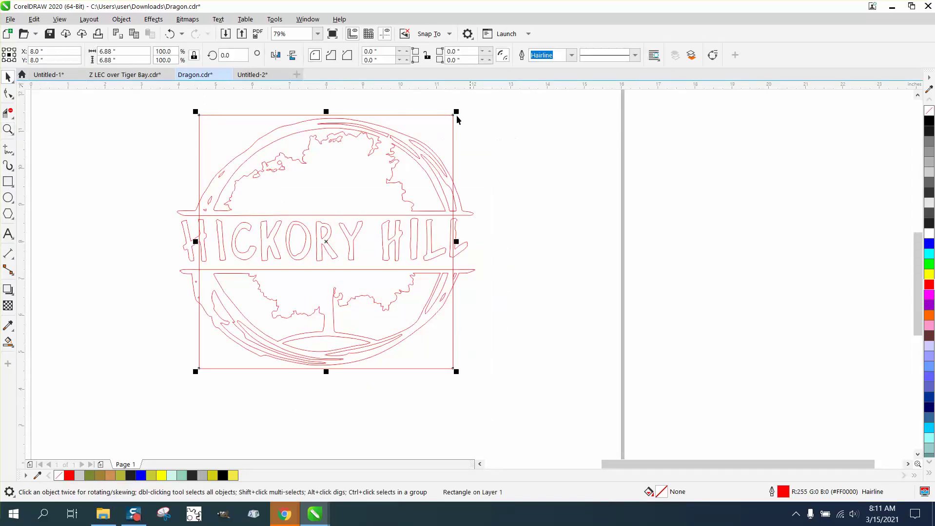
Stretch the border to 8.09 x 7.11 inches and add an 8.61 x 7.57 outer border
{"action": "left_click_drag", "start_coordinate": [460, 109], "coordinate": [470, 105]}
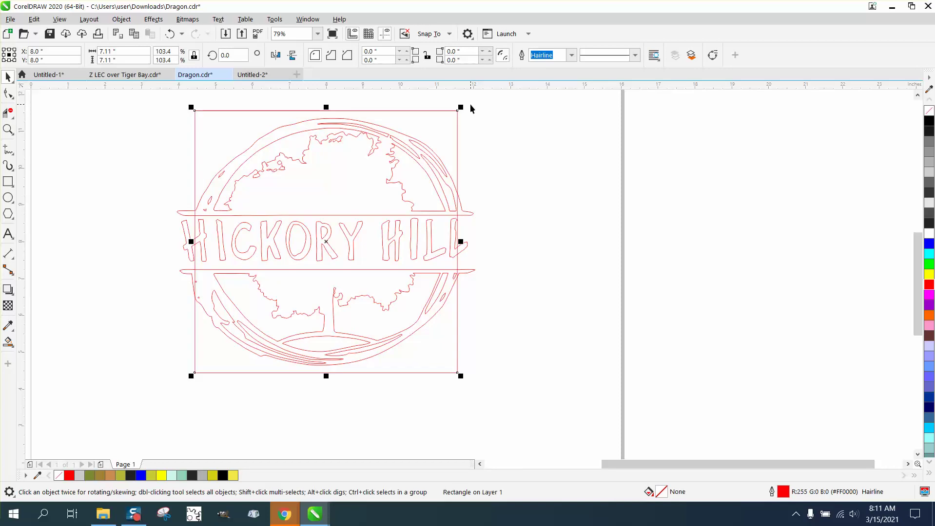
{"action": "left_click_drag", "start_coordinate": [461, 242], "coordinate": [477, 242]}
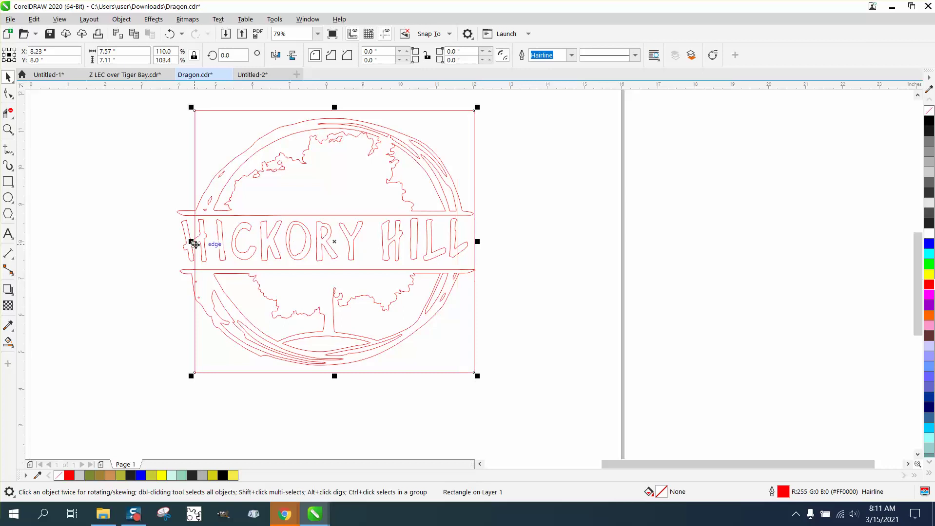
{"action": "mouse_move", "coordinate": [191, 242]}
{"action": "left_mouse_down"}
{"action": "mouse_move", "coordinate": [173, 242]}
{"action": "mouse_move", "coordinate": [189, 244]}
{"action": "left_mouse_up"}
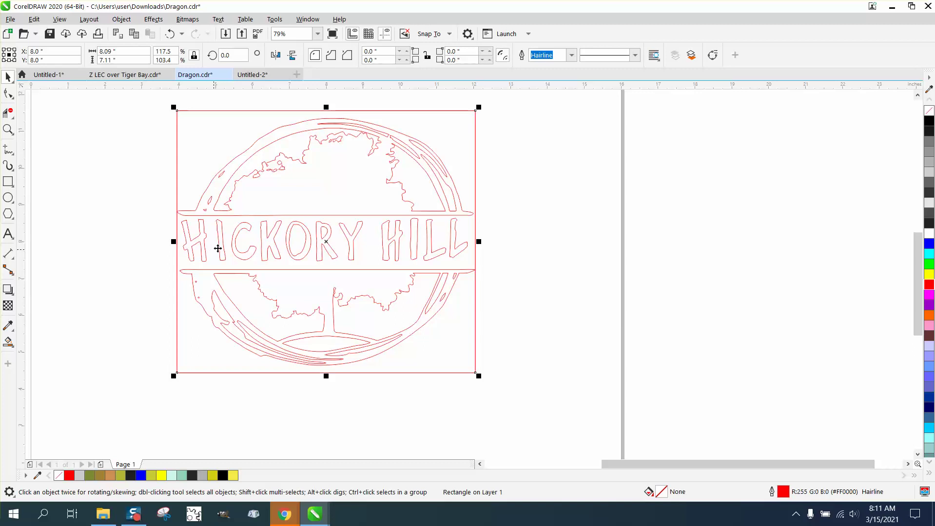
{"action": "left_click_drag", "start_coordinate": [479, 376], "coordinate": [488, 388]}
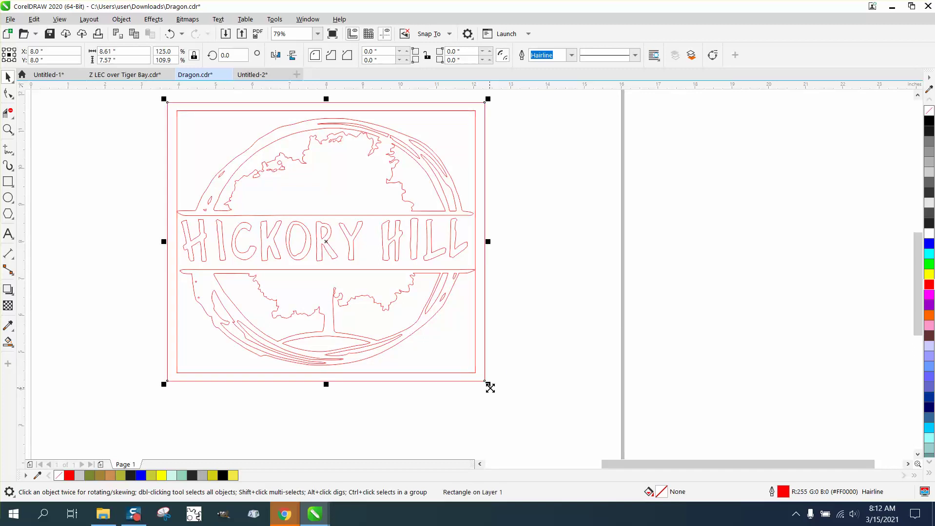
Ungroup all objects in the logo group
{"action": "left_click", "coordinate": [8, 130]}
{"action": "left_click_drag", "start_coordinate": [156, 201], "coordinate": [291, 298]}
{"action": "key", "text": "space"}
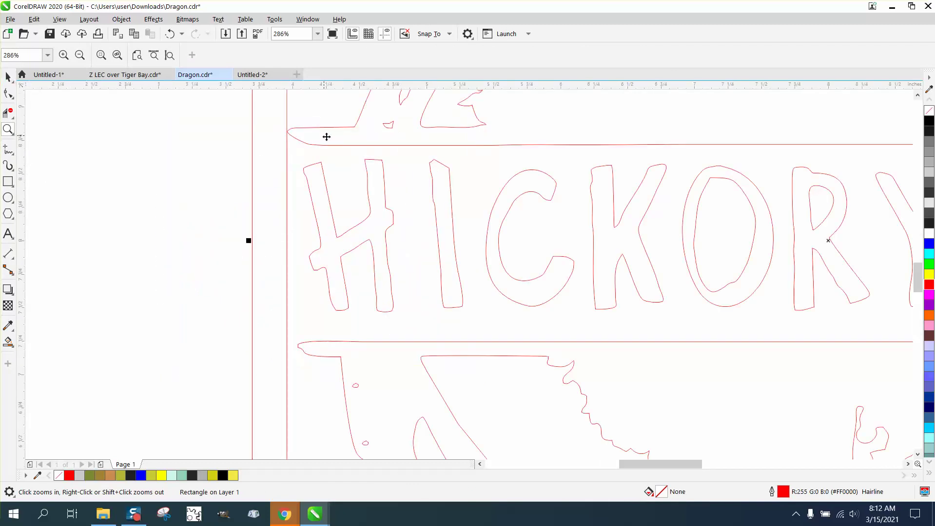
{"action": "left_click", "coordinate": [347, 146]}
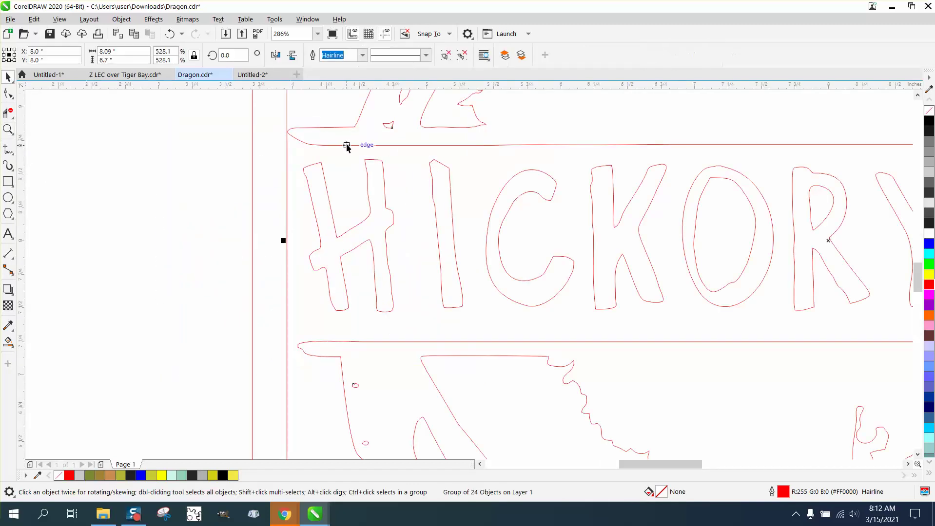
{"action": "left_click", "coordinate": [123, 19]}
{"action": "mouse_move", "coordinate": [134, 211]}
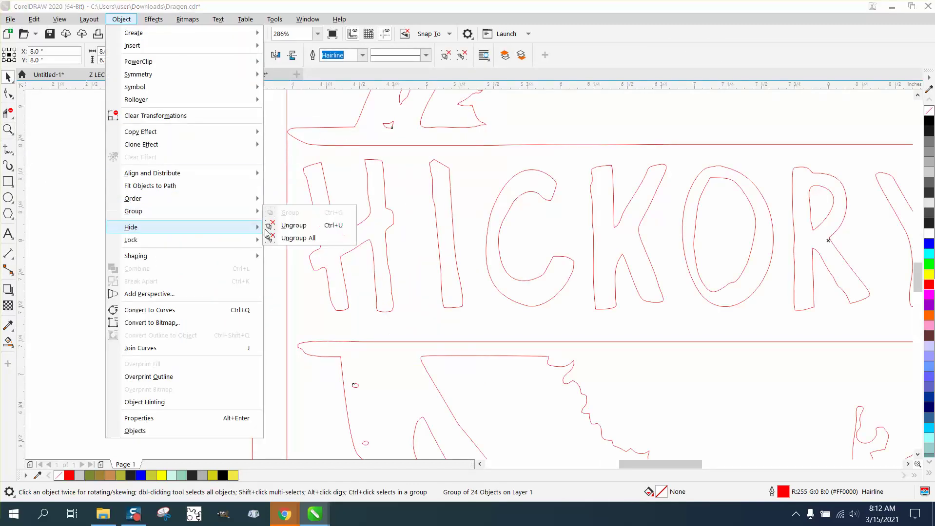
{"action": "left_click", "coordinate": [288, 237]}
Drag the upper and lower banner end nodes left past the inner border
{"action": "left_click", "coordinate": [8, 93]}
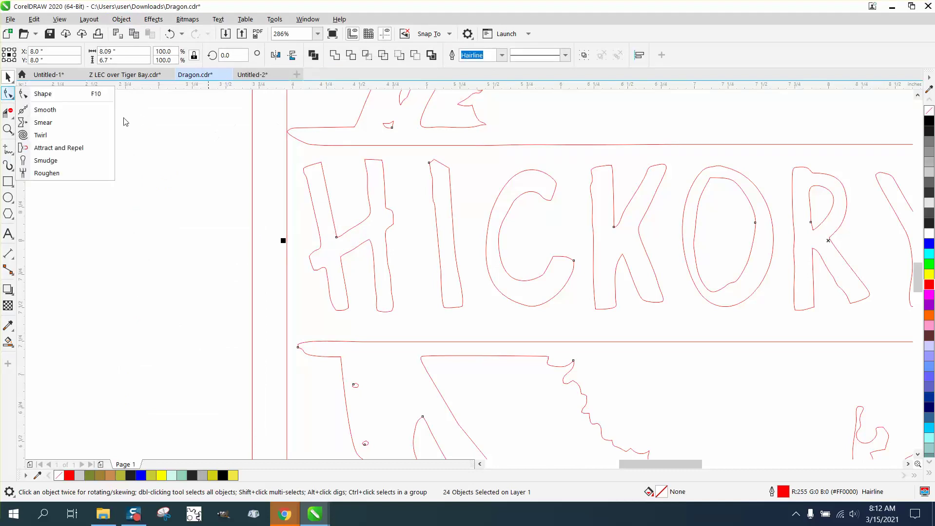
{"action": "left_click", "coordinate": [42, 93]}
{"action": "left_click_drag", "start_coordinate": [319, 125], "coordinate": [283, 147]}
{"action": "left_click", "coordinate": [292, 349]}
{"action": "left_click_drag", "start_coordinate": [319, 363], "coordinate": [265, 341]}
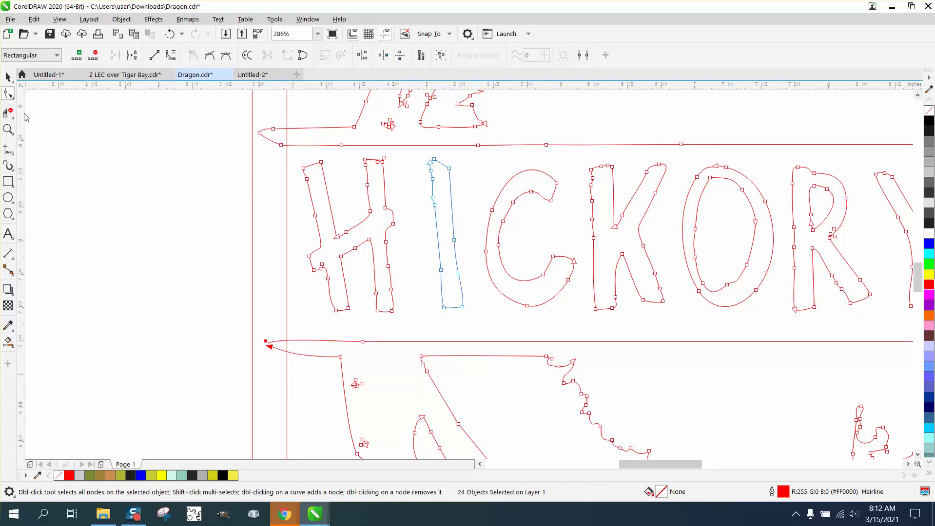
Delete the pointed left tips of the upper and lower banners with Virtual Segment Delete
{"action": "left_click", "coordinate": [9, 114]}
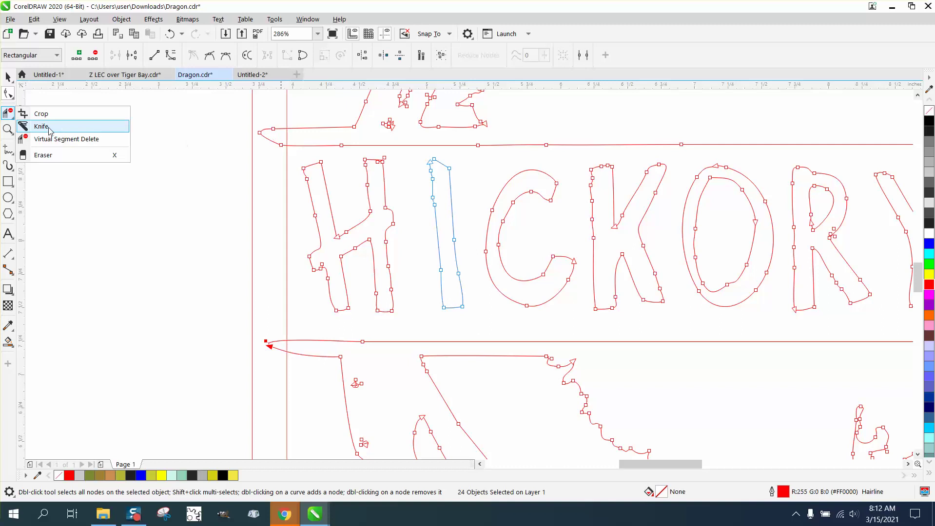
{"action": "left_click", "coordinate": [73, 140]}
{"action": "left_click", "coordinate": [274, 128]}
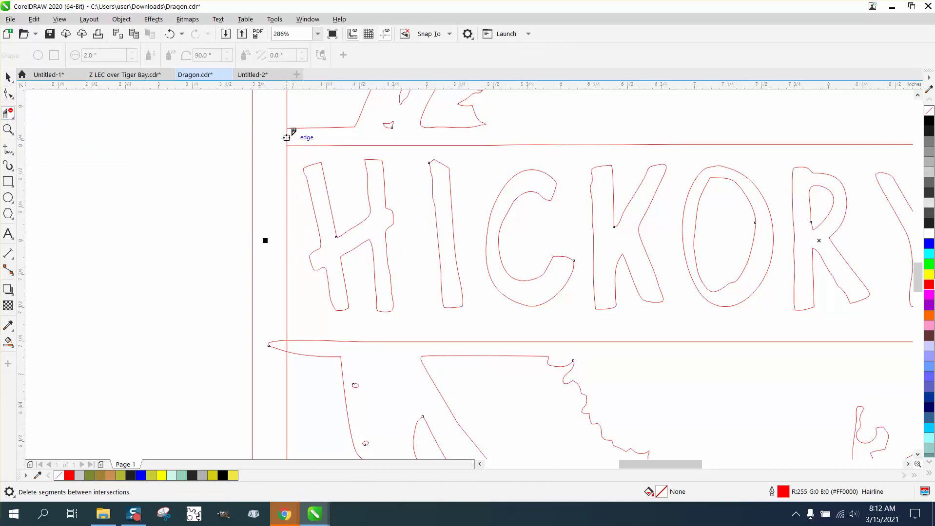
{"action": "left_click", "coordinate": [277, 130]}
{"action": "left_click", "coordinate": [274, 348]}
{"action": "scroll", "coordinate": [157, 268], "scroll_direction": "down", "scroll_amount": 5}
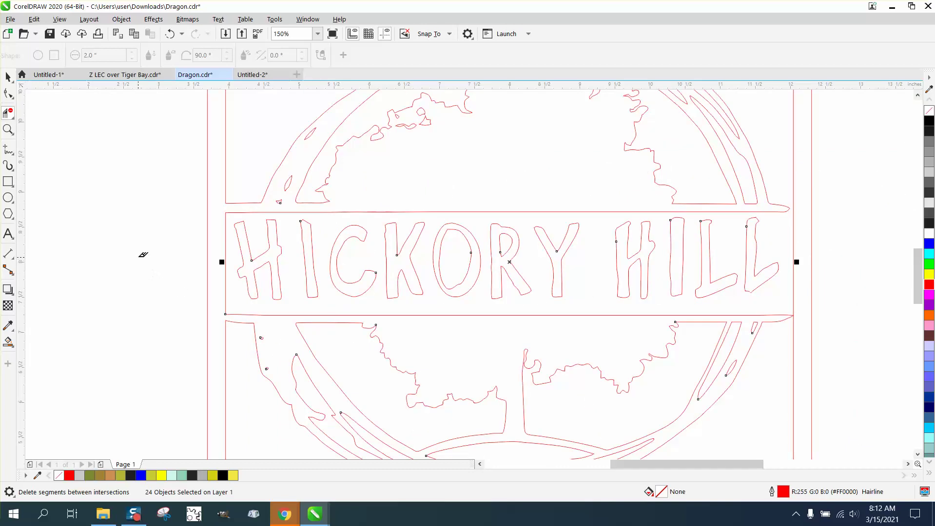
Zoom to the right border and extend the banner's right-end nodes past it
{"action": "left_click", "coordinate": [8, 130]}
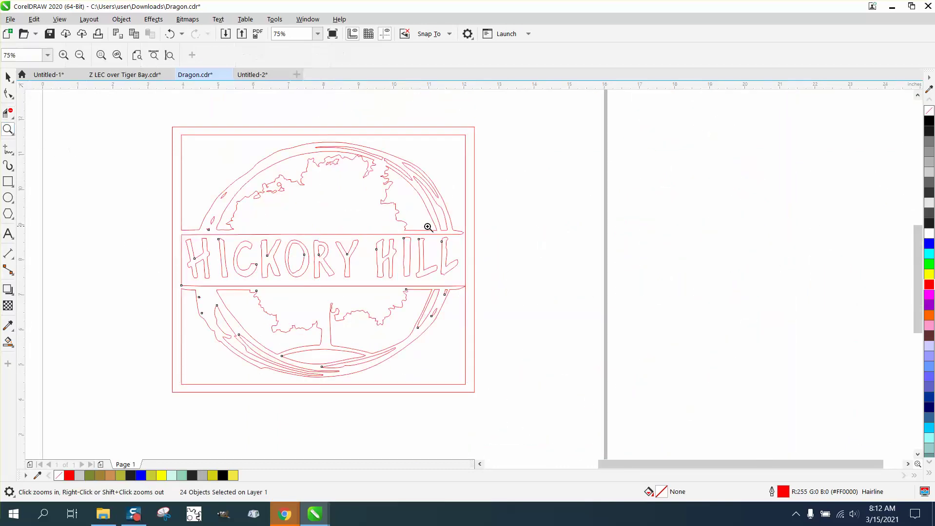
{"action": "left_click_drag", "start_coordinate": [401, 207], "coordinate": [559, 333]}
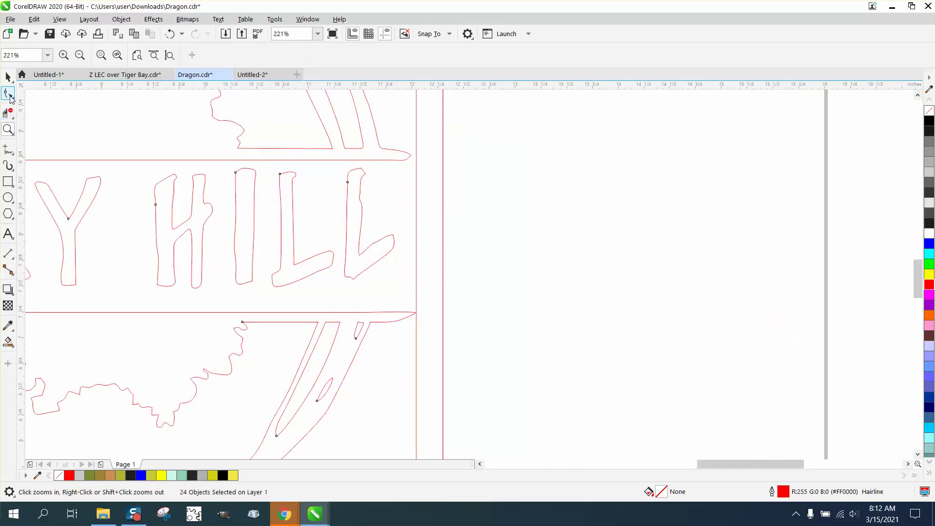
{"action": "left_click", "coordinate": [8, 92]}
{"action": "left_click_drag", "start_coordinate": [389, 144], "coordinate": [441, 159]}
{"action": "left_click_drag", "start_coordinate": [422, 334], "coordinate": [438, 317]}
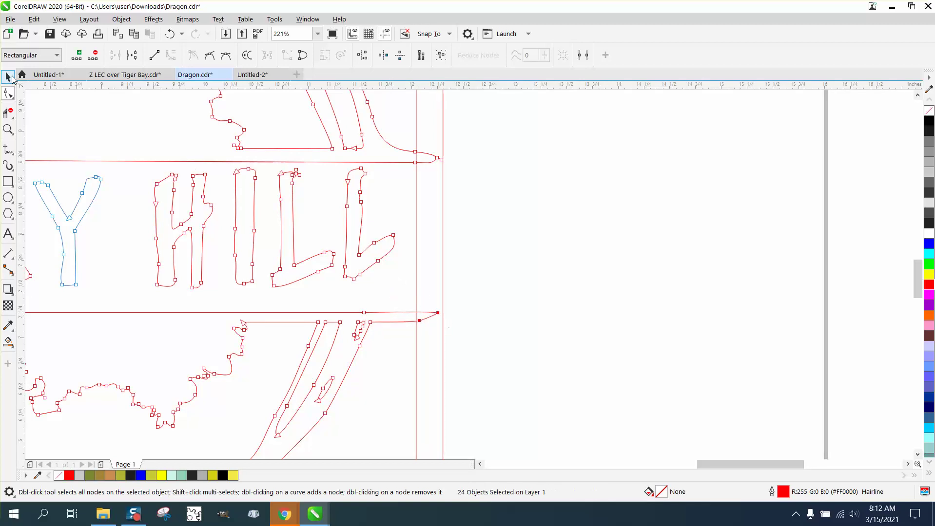
Trim the banner tips overhanging the right border so both ends sit flush
{"action": "left_click", "coordinate": [8, 113]}
{"action": "left_click_drag", "start_coordinate": [431, 144], "coordinate": [430, 327]}
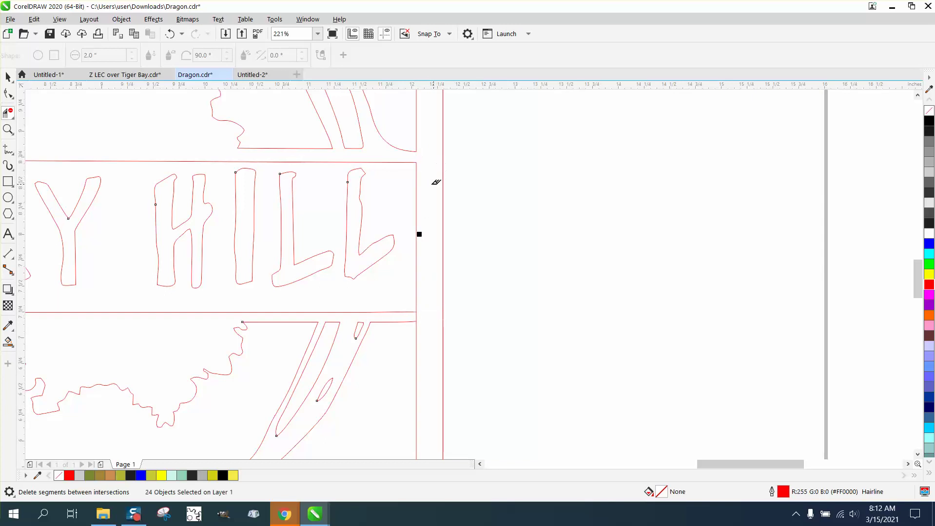
{"action": "scroll", "coordinate": [400, 195], "scroll_direction": "down", "scroll_amount": 5}
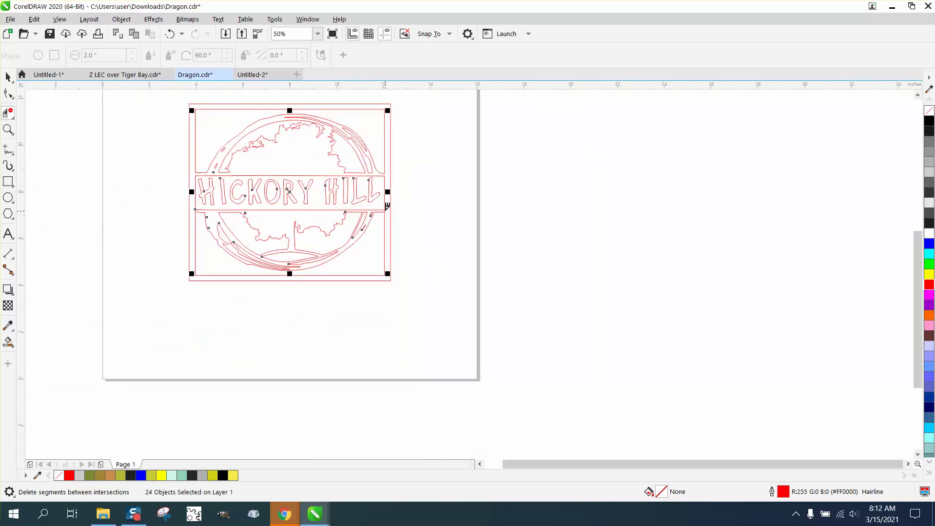
{"action": "left_click", "coordinate": [8, 130]}
{"action": "left_click_drag", "start_coordinate": [366, 201], "coordinate": [428, 245]}
{"action": "left_click", "coordinate": [7, 113]}
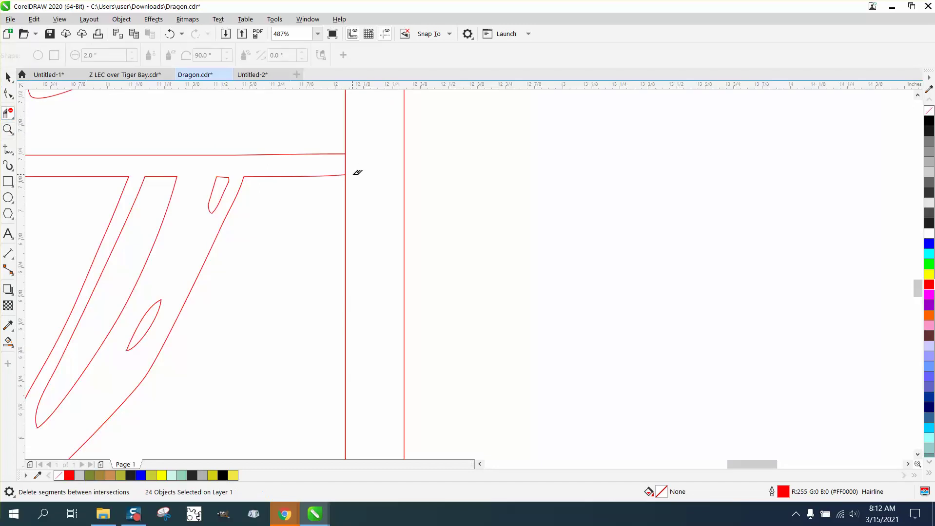
{"action": "scroll", "coordinate": [379, 174], "scroll_direction": "down", "scroll_amount": 3}
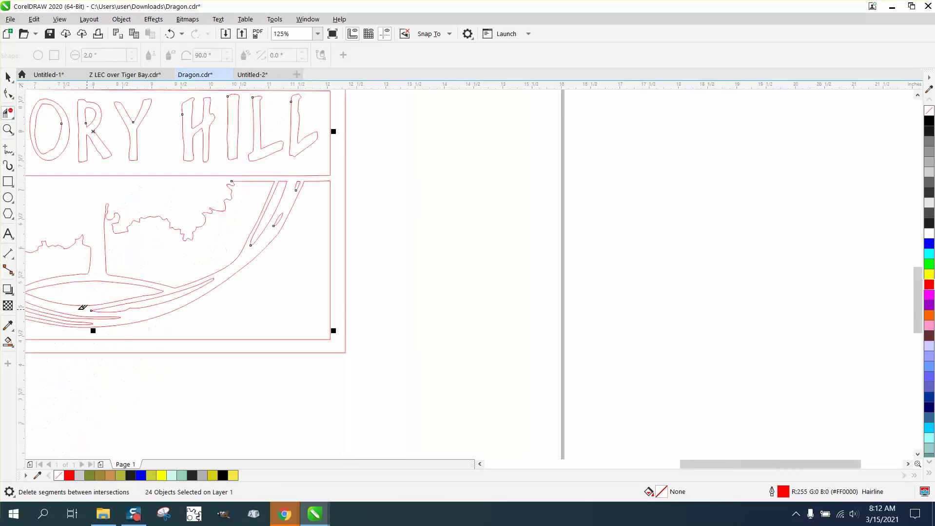
{"action": "left_click", "coordinate": [8, 342]}
{"action": "left_click", "coordinate": [116, 347]}
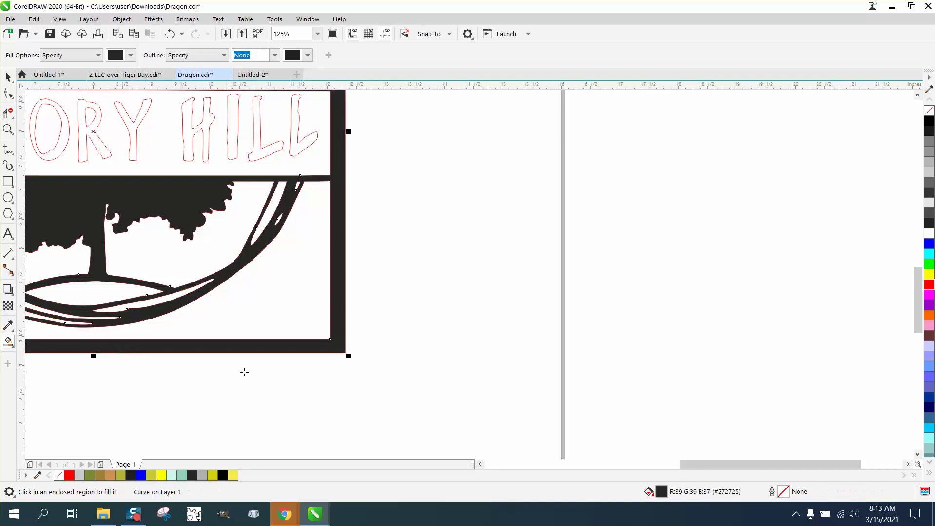
{"action": "scroll", "coordinate": [293, 381], "scroll_direction": "down", "scroll_amount": 2}
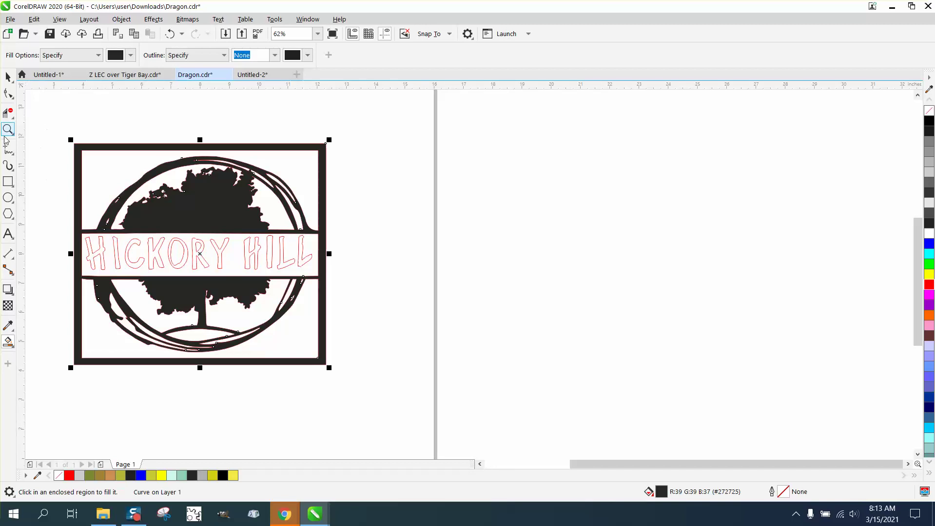
Drop the fill preview, zoom in on the CKORY letters, and display their nodes
{"action": "left_click", "coordinate": [169, 34]}
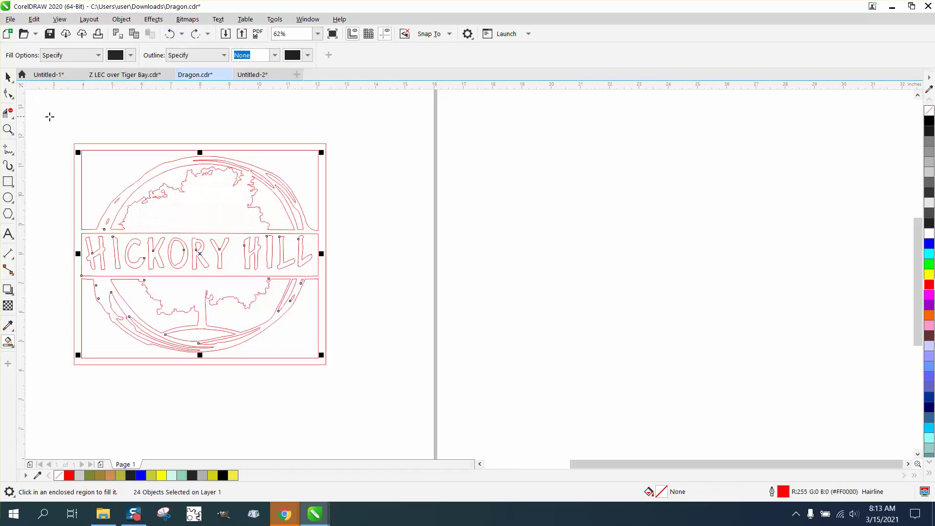
{"action": "left_click", "coordinate": [7, 129]}
{"action": "left_click_drag", "start_coordinate": [142, 212], "coordinate": [304, 315]}
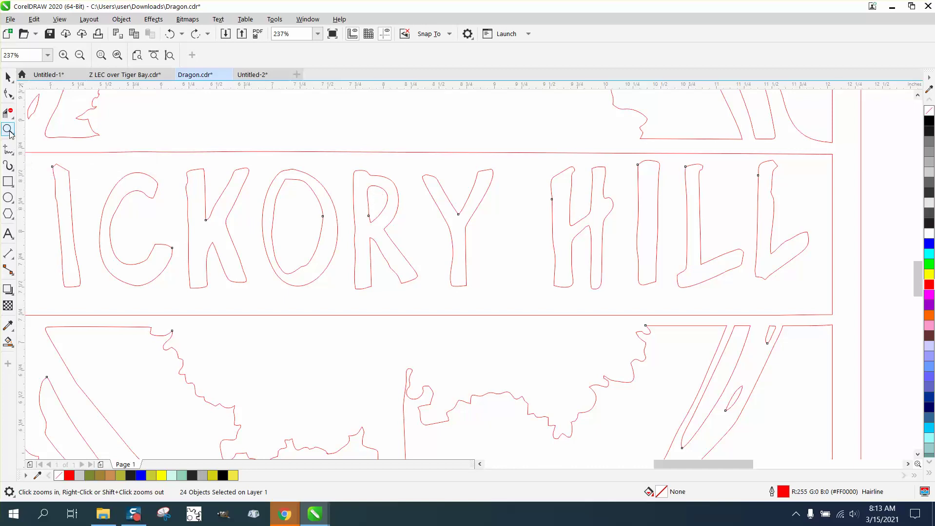
{"action": "left_click", "coordinate": [376, 285]}
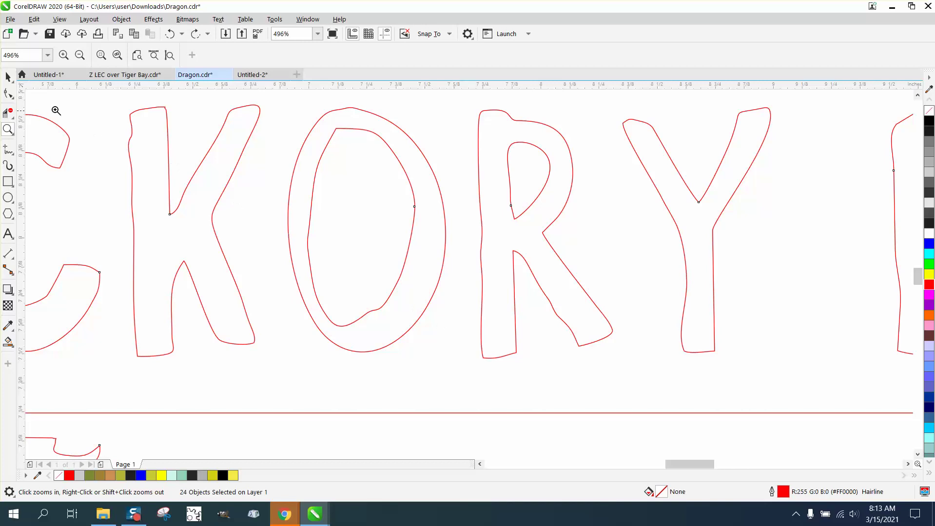
{"action": "left_click", "coordinate": [9, 94]}
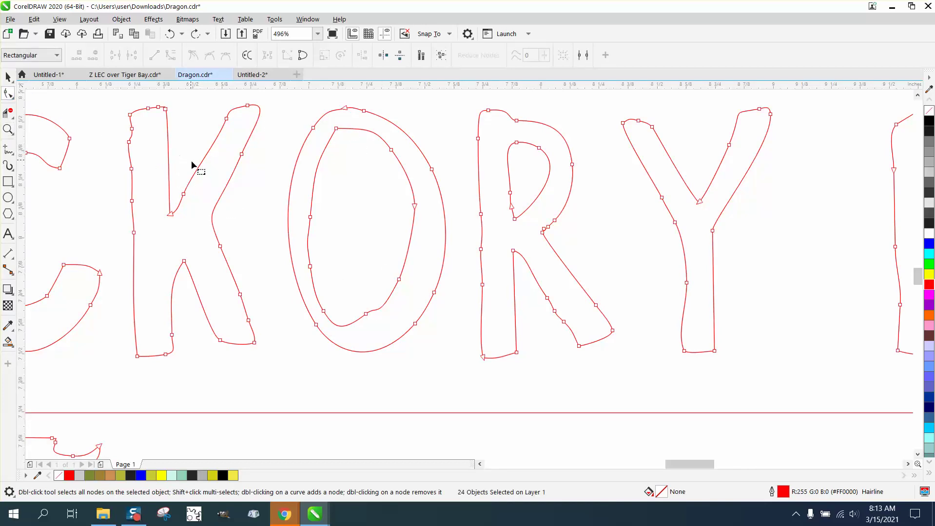
Cut a bridge gap through the O's lower left using a rectangle and Virtual Segment Delete
{"action": "left_click", "coordinate": [7, 181]}
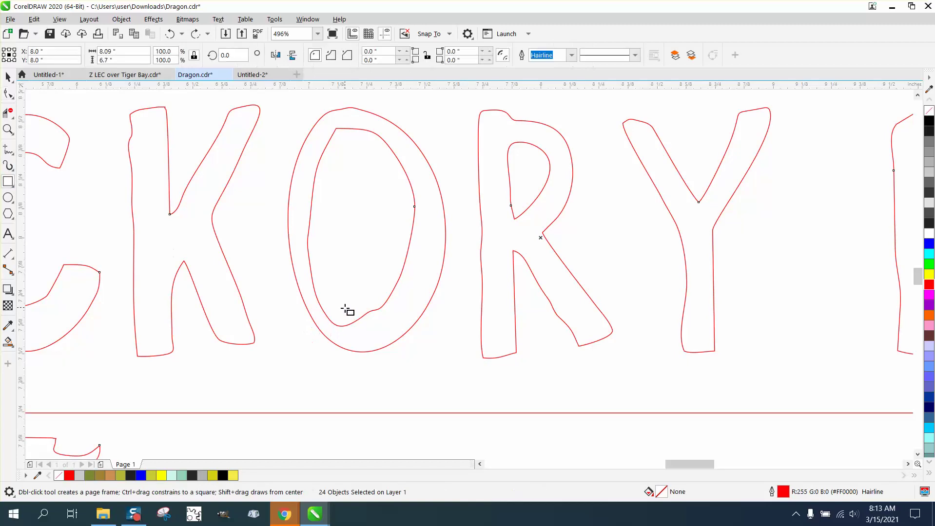
{"action": "left_click_drag", "start_coordinate": [345, 309], "coordinate": [362, 370]}
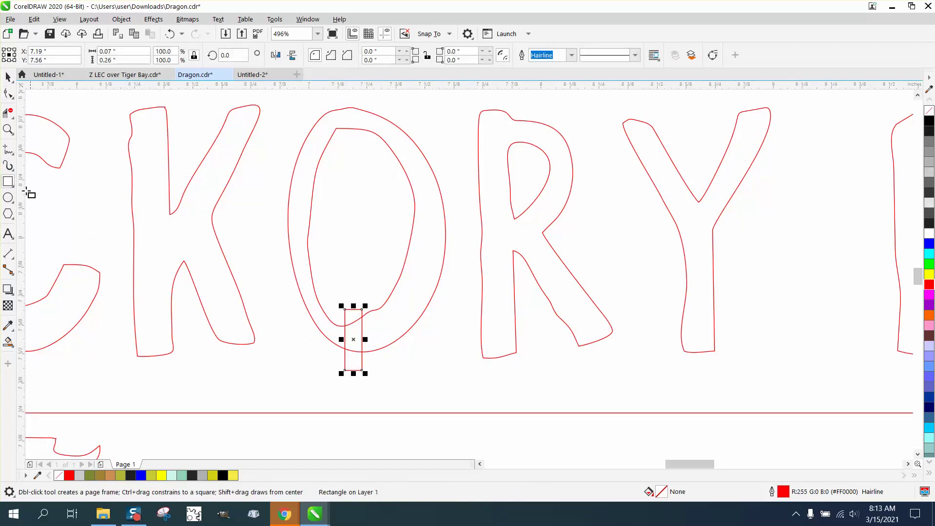
{"action": "left_click", "coordinate": [8, 113]}
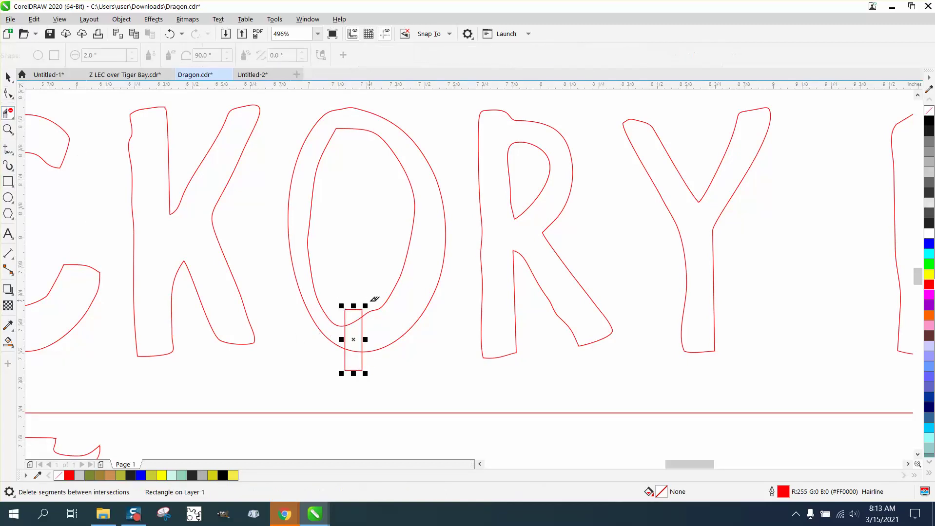
{"action": "left_click_drag", "start_coordinate": [355, 301], "coordinate": [359, 377]}
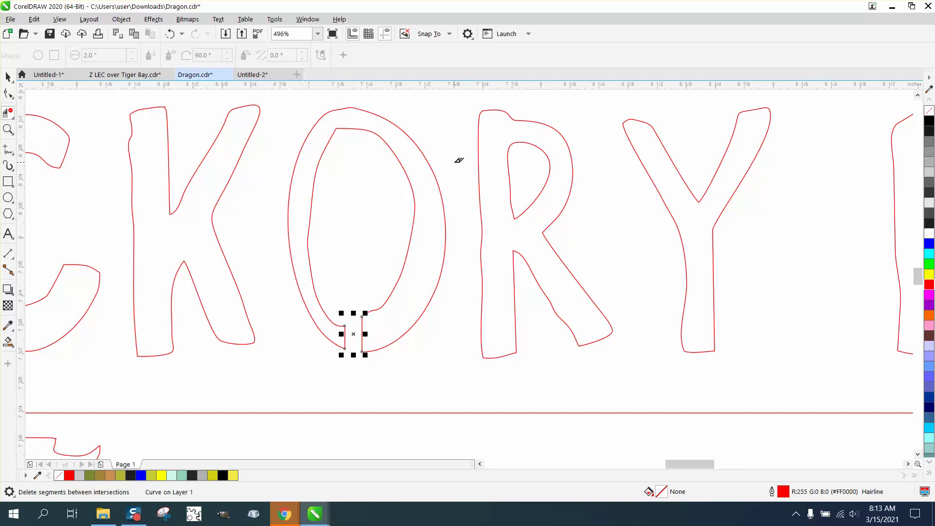
Cut a bridge across the R's upper counter, undoing the extra top-line deletion
{"action": "left_click", "coordinate": [8, 182]}
{"action": "left_click_drag", "start_coordinate": [465, 164], "coordinate": [527, 186]}
{"action": "left_click", "coordinate": [7, 115]}
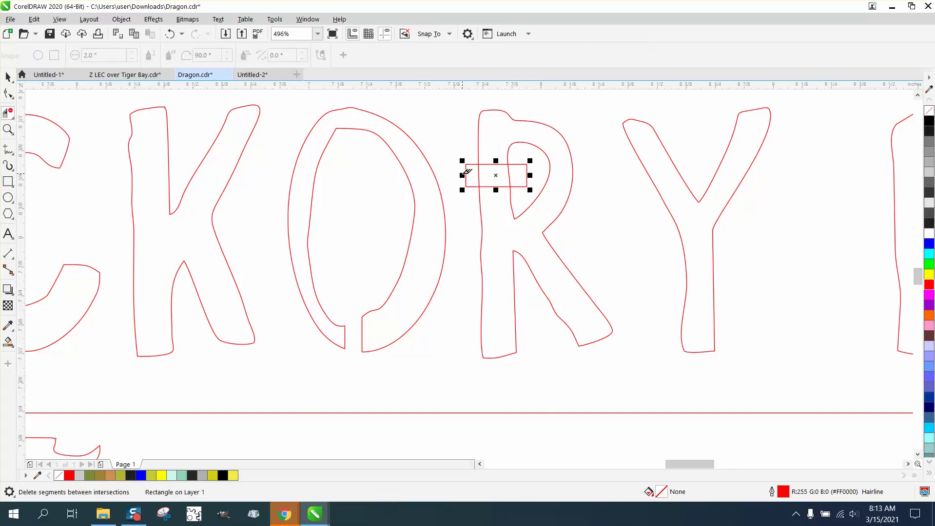
{"action": "left_click_drag", "start_coordinate": [467, 172], "coordinate": [526, 173]}
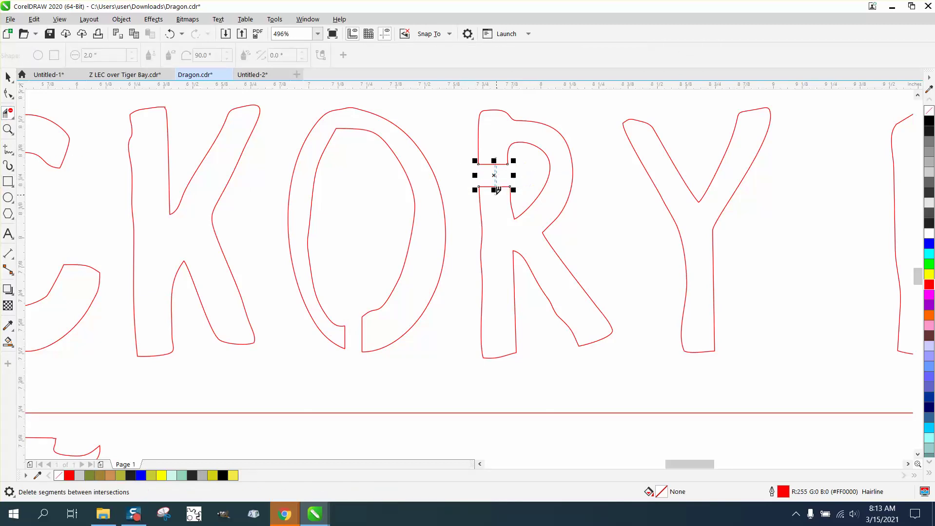
{"action": "left_click", "coordinate": [499, 164]}
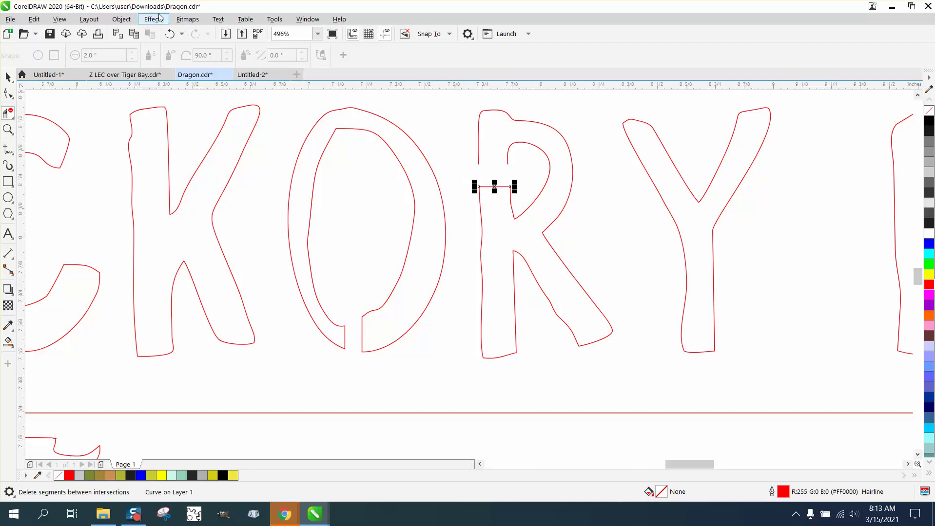
{"action": "left_click", "coordinate": [170, 33]}
{"action": "scroll", "coordinate": [292, 91], "scroll_direction": "down", "scroll_amount": 2}
{"action": "scroll", "coordinate": [320, 222], "scroll_direction": "down", "scroll_amount": 2}
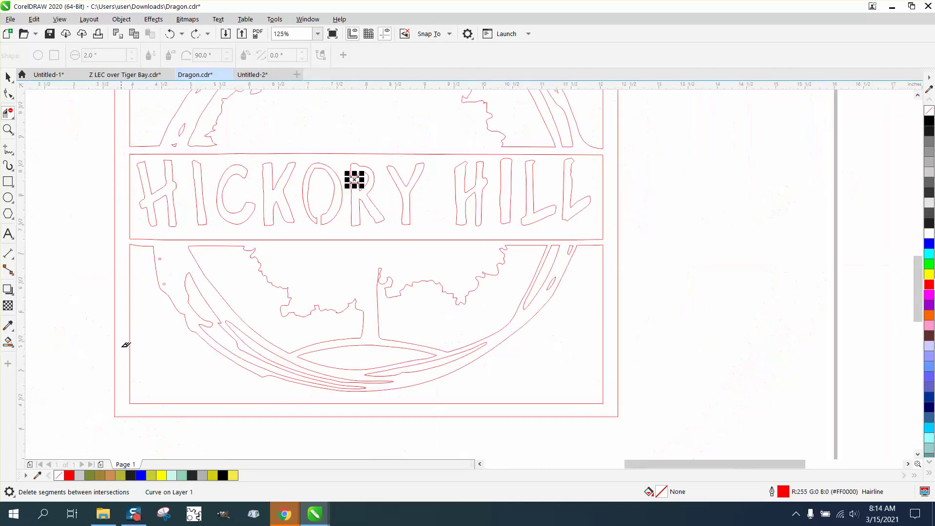
{"action": "left_click", "coordinate": [7, 342]}
{"action": "left_click", "coordinate": [167, 263]}
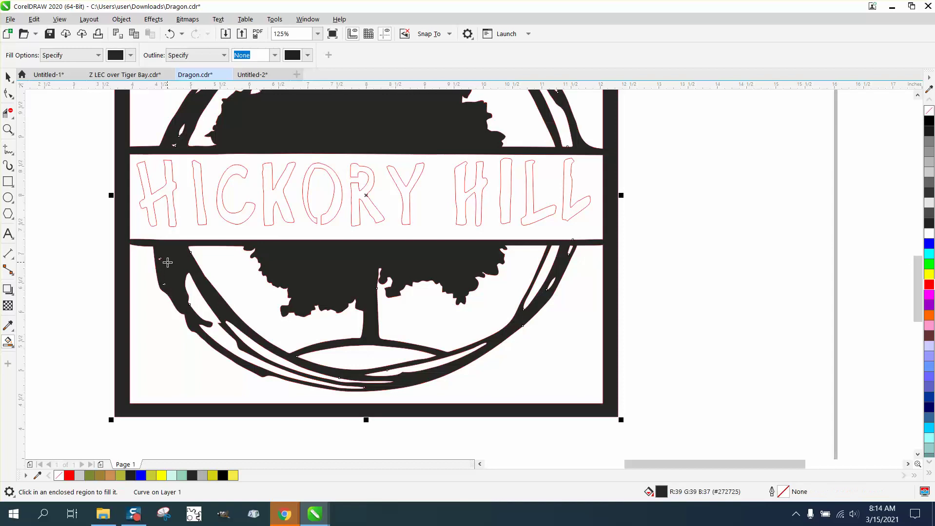
{"action": "left_click", "coordinate": [153, 194]}
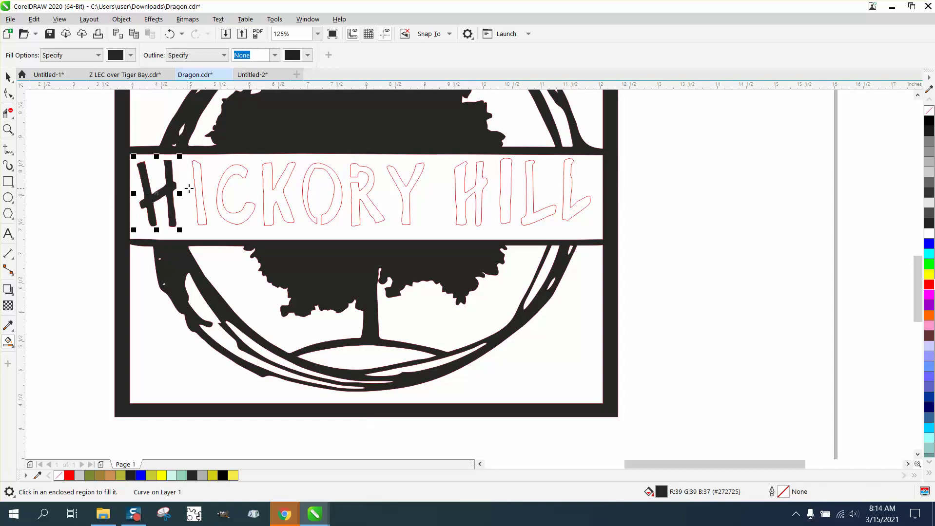
{"action": "left_click", "coordinate": [197, 188]}
{"action": "left_click", "coordinate": [234, 173]}
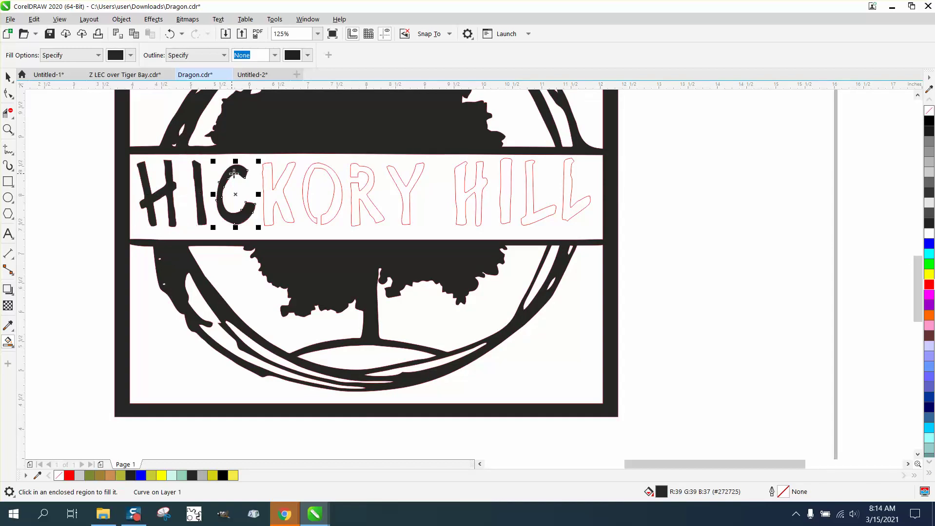
{"action": "left_click", "coordinate": [270, 180]}
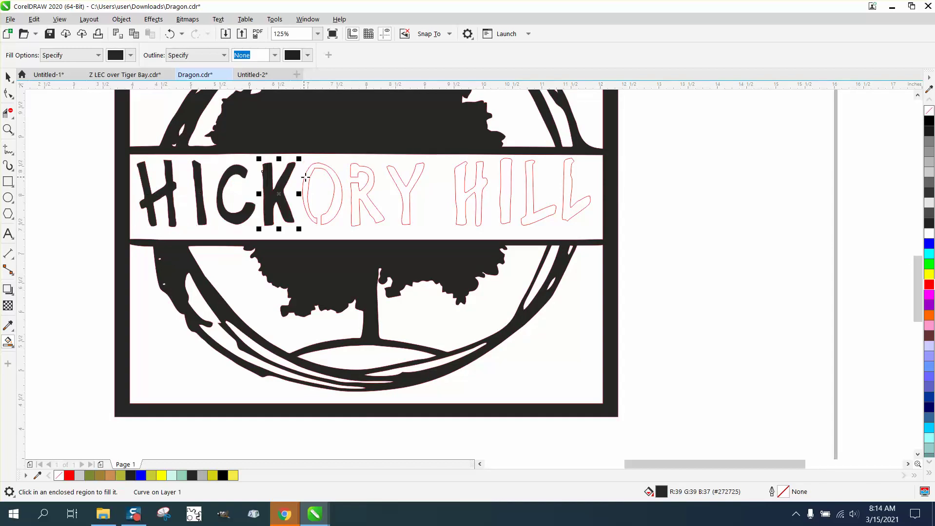
{"action": "left_click", "coordinate": [170, 35]}
{"action": "left_click", "coordinate": [170, 35]}
{"action": "left_click", "coordinate": [171, 35]}
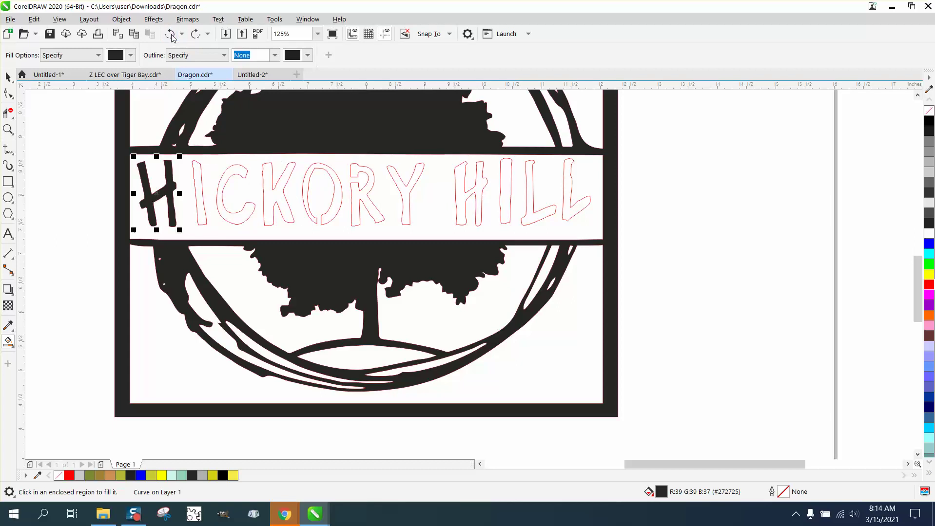
{"action": "left_click", "coordinate": [171, 35]}
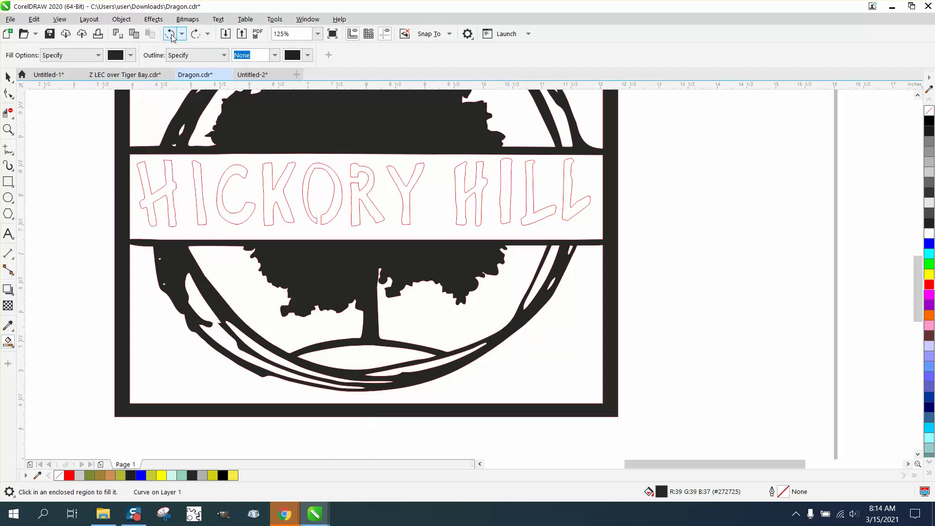
{"action": "left_click", "coordinate": [171, 36]}
{"action": "left_click", "coordinate": [8, 77]}
{"action": "left_click", "coordinate": [75, 128]}
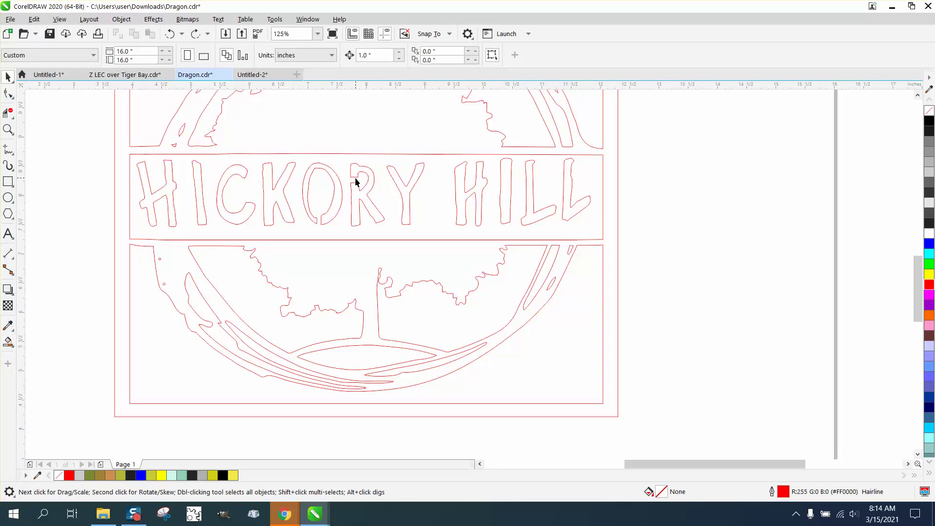
{"action": "left_click_drag", "start_coordinate": [355, 180], "coordinate": [343, 144]}
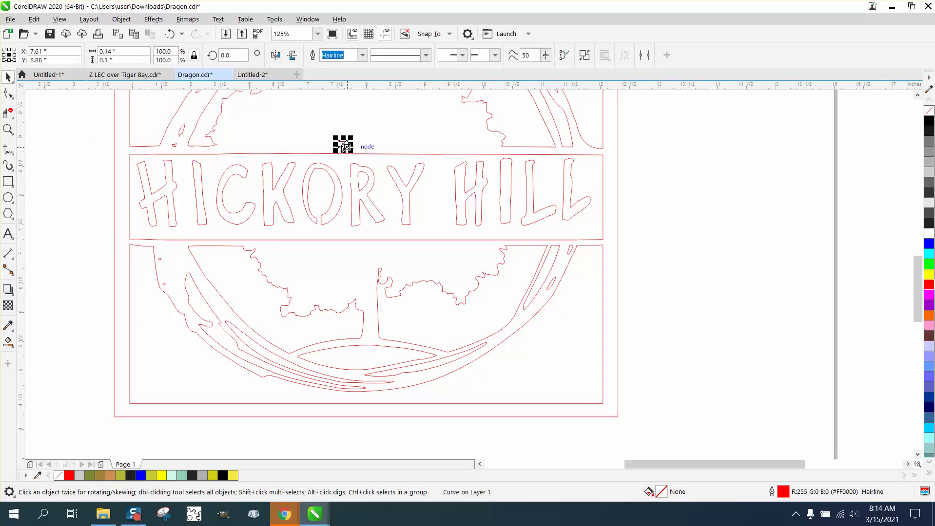
{"action": "left_click", "coordinate": [169, 34]}
{"action": "scroll", "coordinate": [199, 173], "scroll_direction": "down", "scroll_amount": 5}
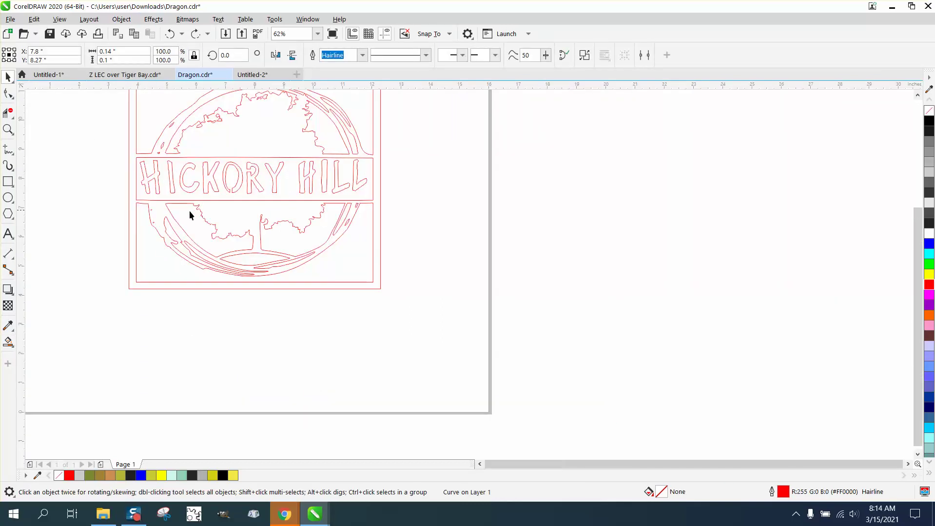
{"action": "left_click_drag", "start_coordinate": [134, 123], "coordinate": [357, 278]}
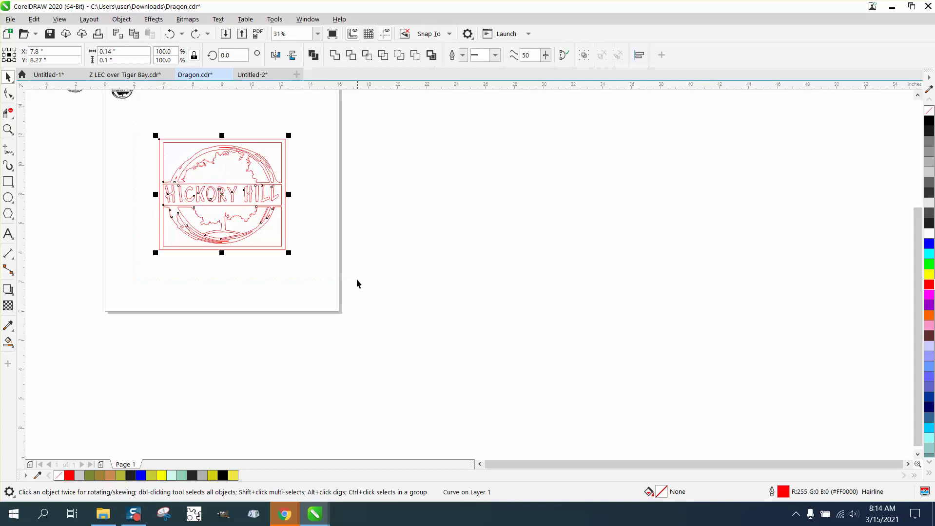
Set the nudge distance to 10 and zoom in around the Hickory Hill design
{"action": "left_click", "coordinate": [156, 98]}
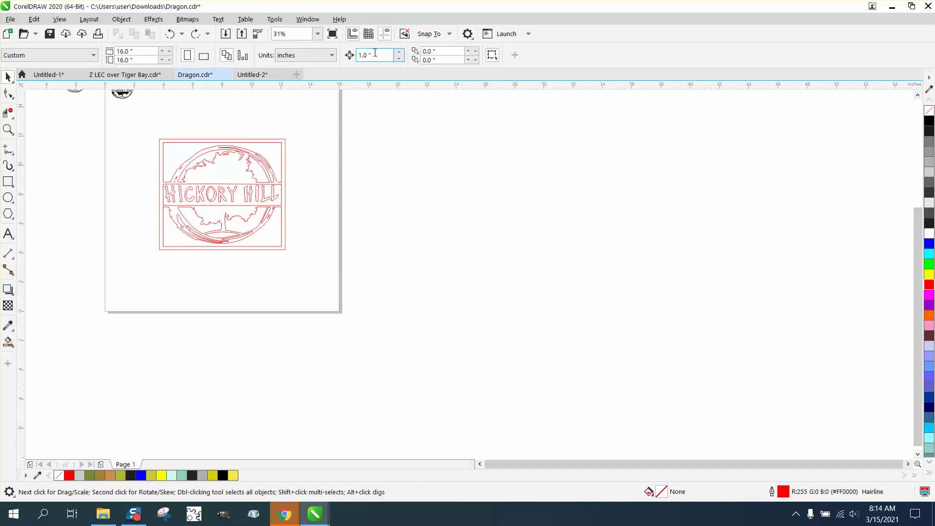
{"action": "left_click", "coordinate": [375, 52]}
{"action": "type", "text": "10"}
{"action": "left_click", "coordinate": [8, 129]}
{"action": "left_click_drag", "start_coordinate": [138, 127], "coordinate": [391, 291]}
Smart Fill the design to create a dark copy and shift it 10 inches right
{"action": "left_click", "coordinate": [8, 342]}
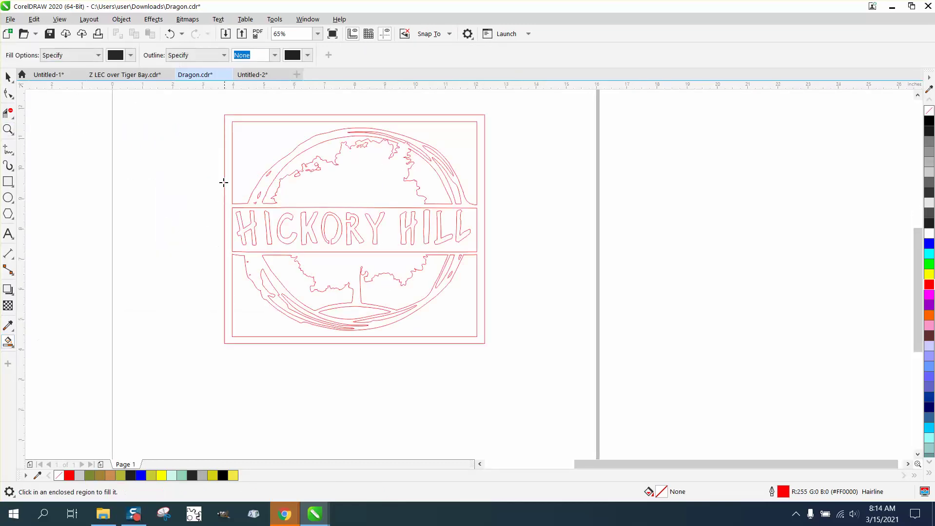
{"action": "left_click", "coordinate": [229, 145]}
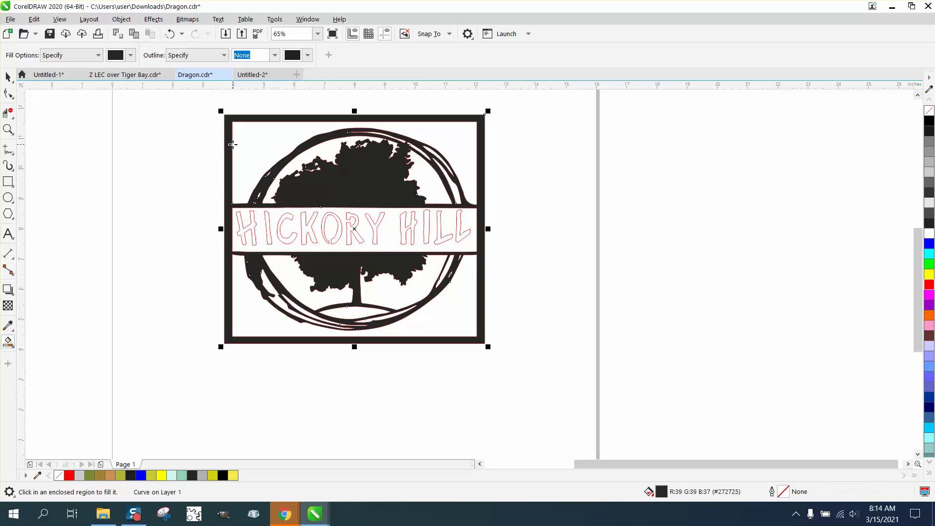
{"action": "key", "text": "Right"}
Smart Fill the letters H, I, C, K, O and nudge each onto the dark banner
{"action": "left_click", "coordinate": [239, 218]}
{"action": "key", "text": "Right"}
{"action": "left_click", "coordinate": [268, 218]}
{"action": "key", "text": "Right"}
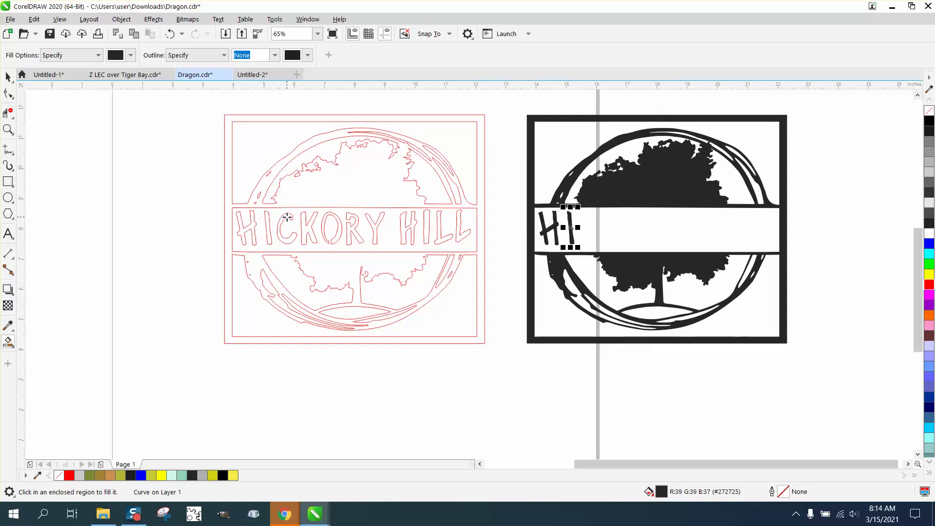
{"action": "left_click", "coordinate": [297, 219]}
{"action": "key", "text": "Right"}
{"action": "left_click", "coordinate": [302, 221]}
{"action": "key", "text": "Right"}
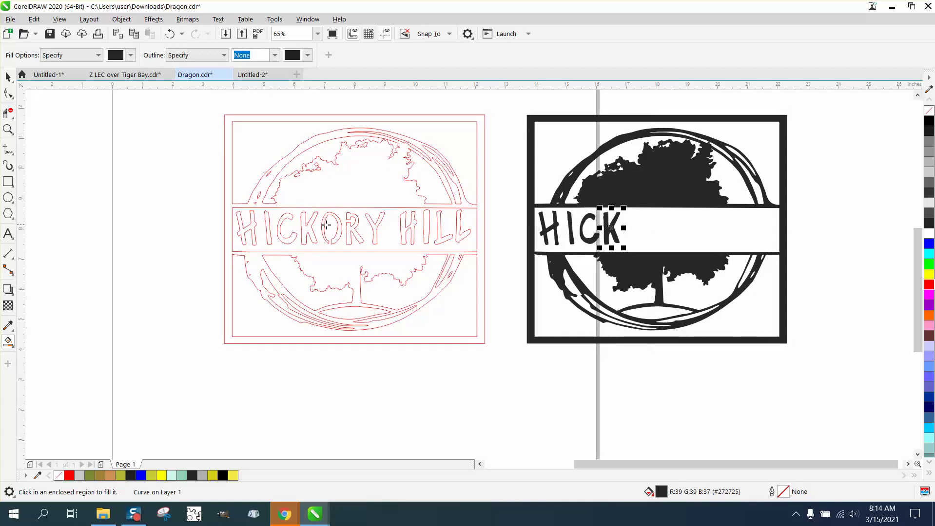
{"action": "left_click", "coordinate": [339, 228]}
{"action": "key", "text": "Right"}
Smart Fill the letters R, Y, H, I, L, L and nudge each onto the dark banner
{"action": "left_click", "coordinate": [351, 228]}
{"action": "key", "text": "Right"}
{"action": "left_click", "coordinate": [380, 222]}
{"action": "key", "text": "Right"}
{"action": "left_click", "coordinate": [405, 226]}
{"action": "key", "text": "Right"}
{"action": "left_click", "coordinate": [430, 227]}
{"action": "key", "text": "Right"}
{"action": "left_click", "coordinate": [455, 228]}
{"action": "key", "text": "Right"}
{"action": "left_click", "coordinate": [459, 227]}
{"action": "key", "text": "Right"}
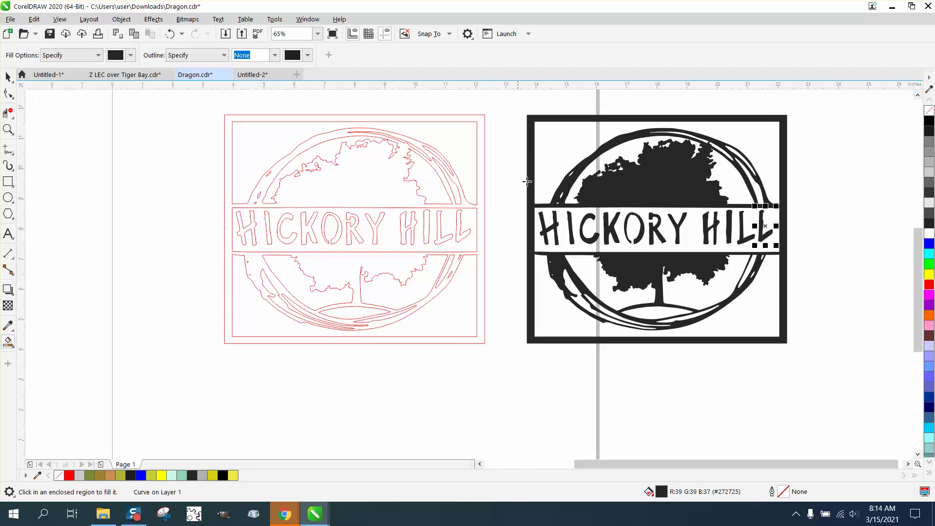
Select the whole dark logo copy, remove its black fill, and give it a red outline
{"action": "left_click", "coordinate": [8, 77]}
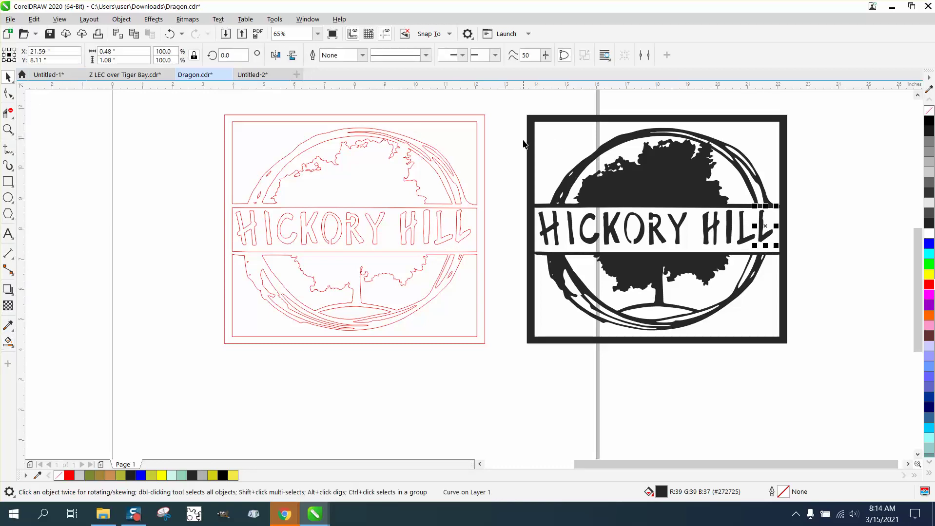
{"action": "left_click_drag", "start_coordinate": [500, 101], "coordinate": [848, 379]}
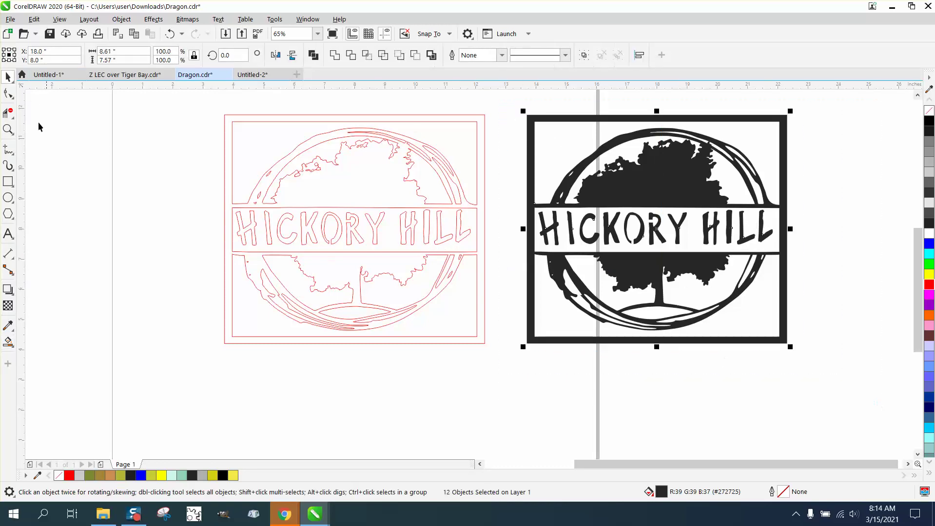
{"action": "left_click", "coordinate": [8, 129]}
{"action": "left_click_drag", "start_coordinate": [523, 112], "coordinate": [823, 393]}
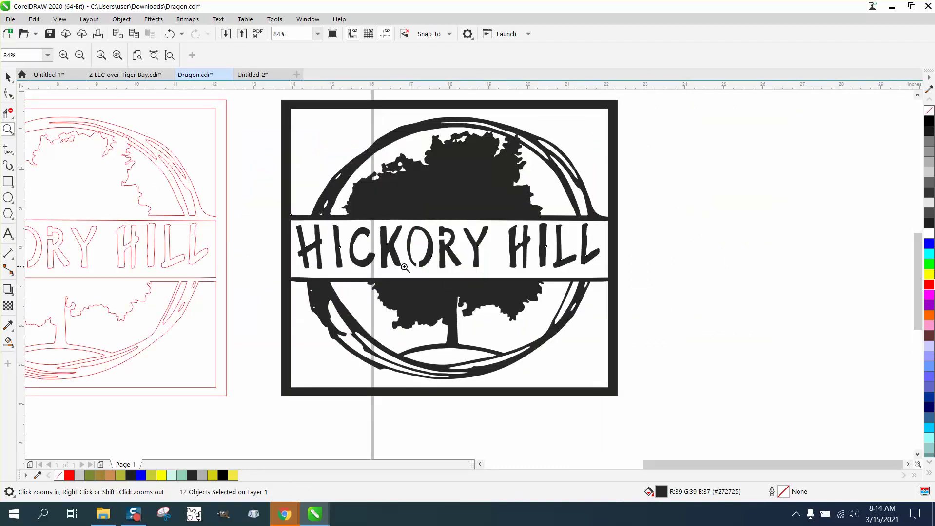
{"action": "left_click", "coordinate": [8, 77]}
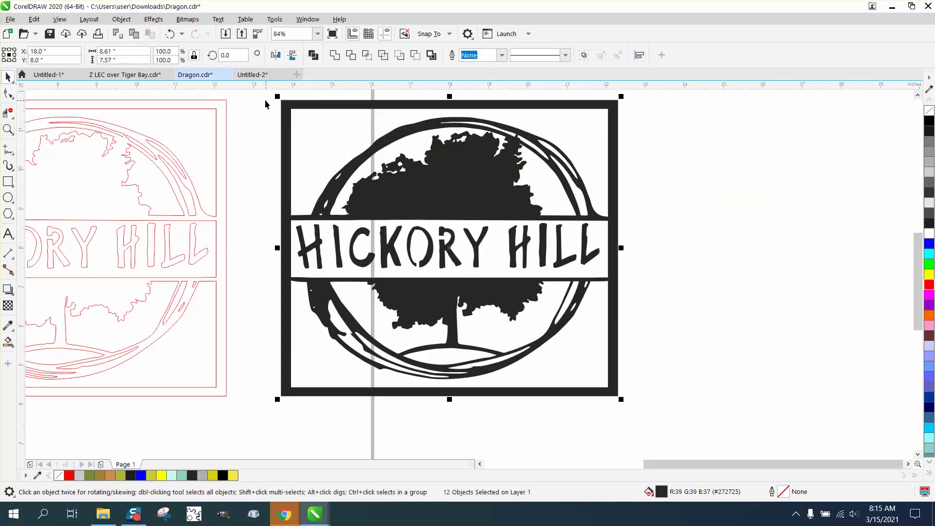
{"action": "scroll", "coordinate": [682, 268], "scroll_direction": "down", "scroll_amount": 2}
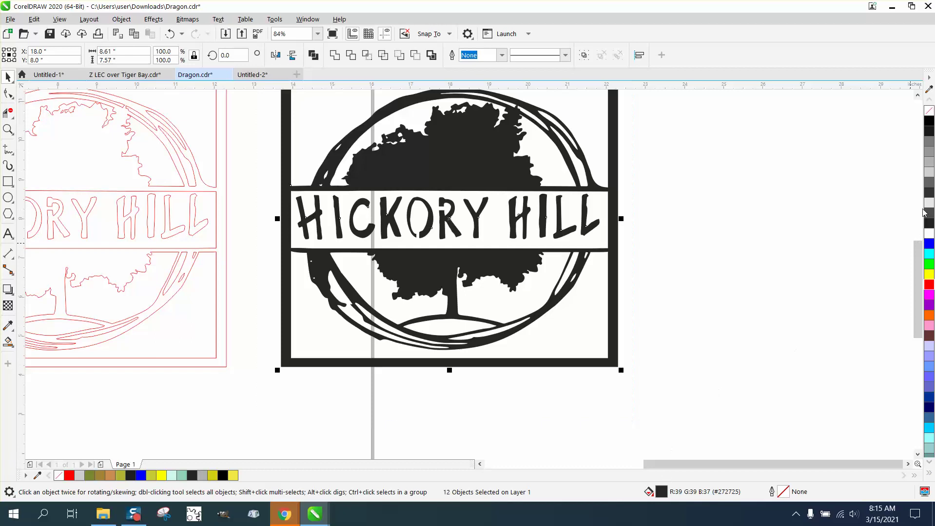
{"action": "left_click", "coordinate": [928, 111]}
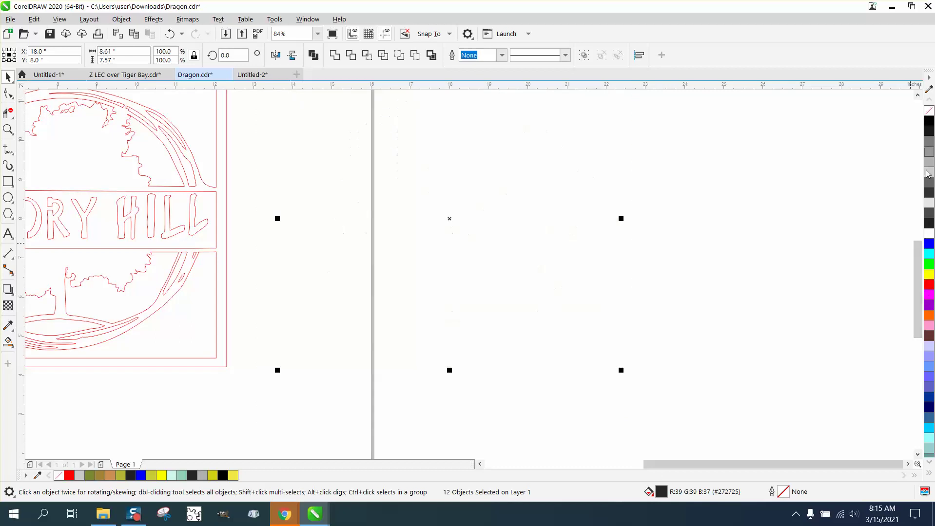
{"action": "right_click", "coordinate": [929, 286]}
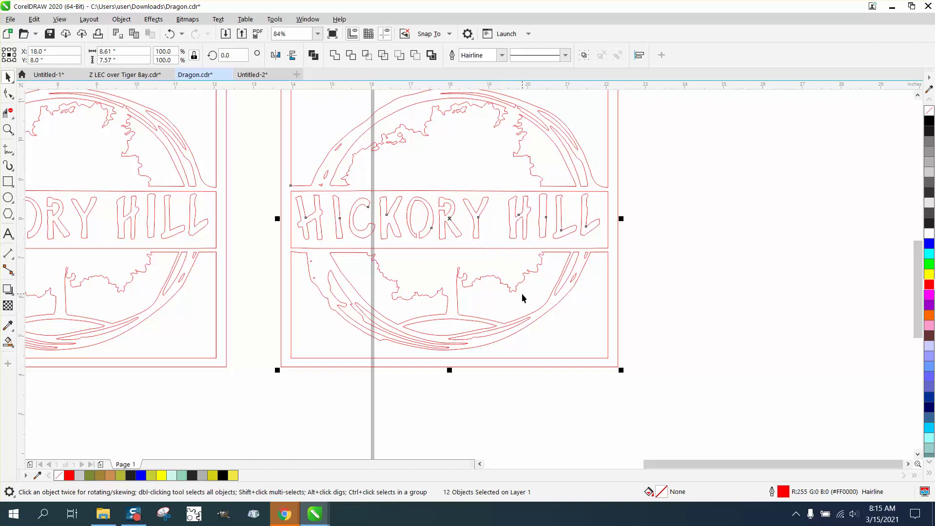
Zoom in on the tree trunk top and drag its curl nodes to smooth the curve
{"action": "key", "text": "z"}
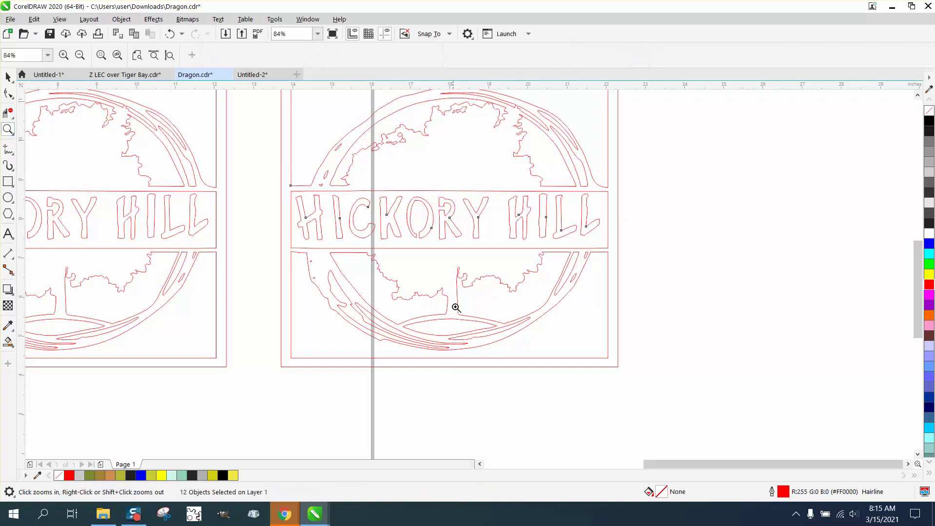
{"action": "left_click_drag", "start_coordinate": [450, 262], "coordinate": [501, 298]}
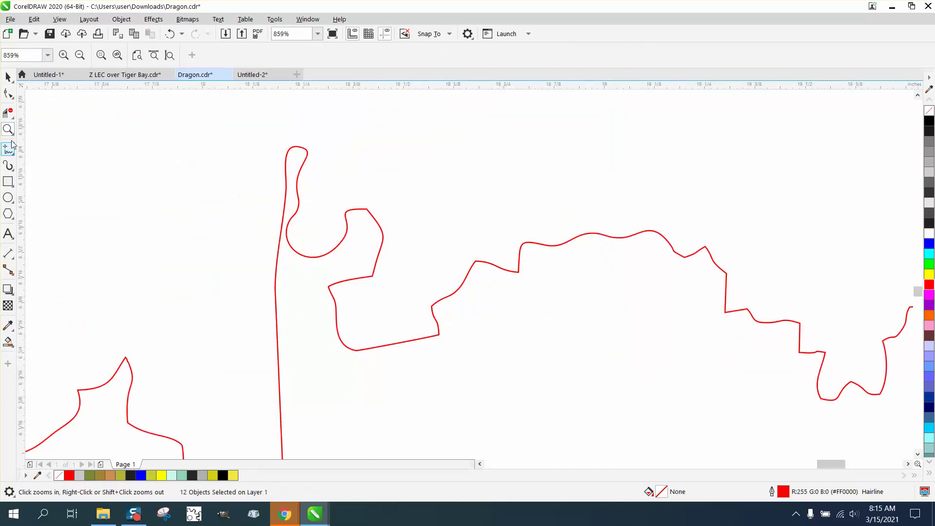
{"action": "left_click", "coordinate": [8, 94]}
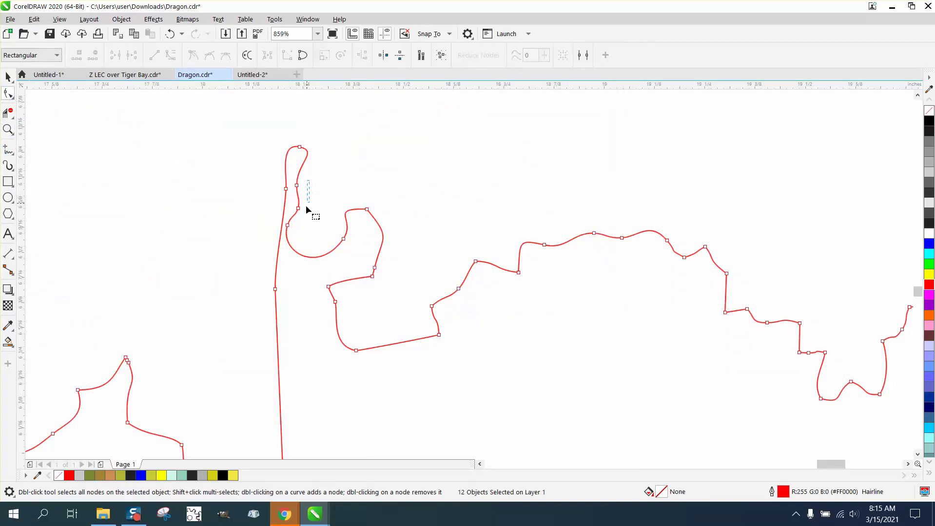
{"action": "left_click_drag", "start_coordinate": [288, 227], "coordinate": [296, 227]}
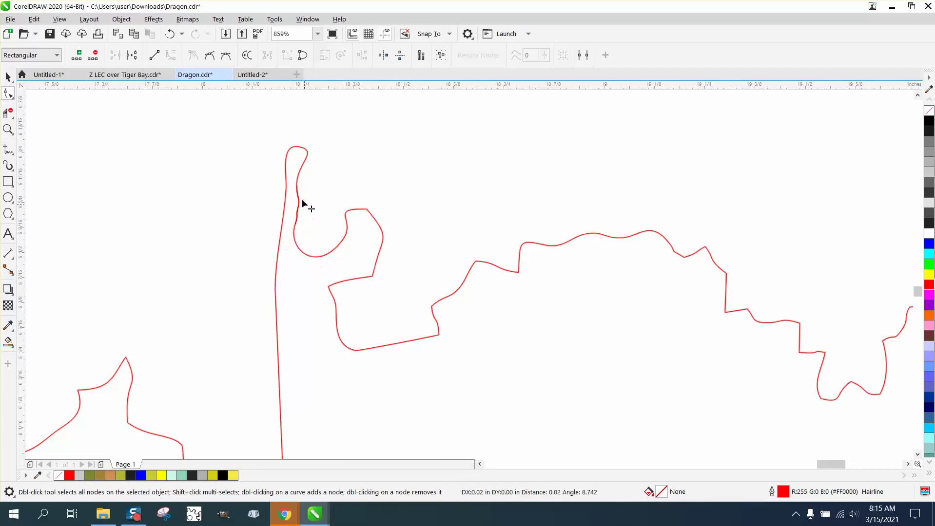
{"action": "left_click", "coordinate": [296, 185]}
{"action": "left_click_drag", "start_coordinate": [296, 186], "coordinate": [309, 181]}
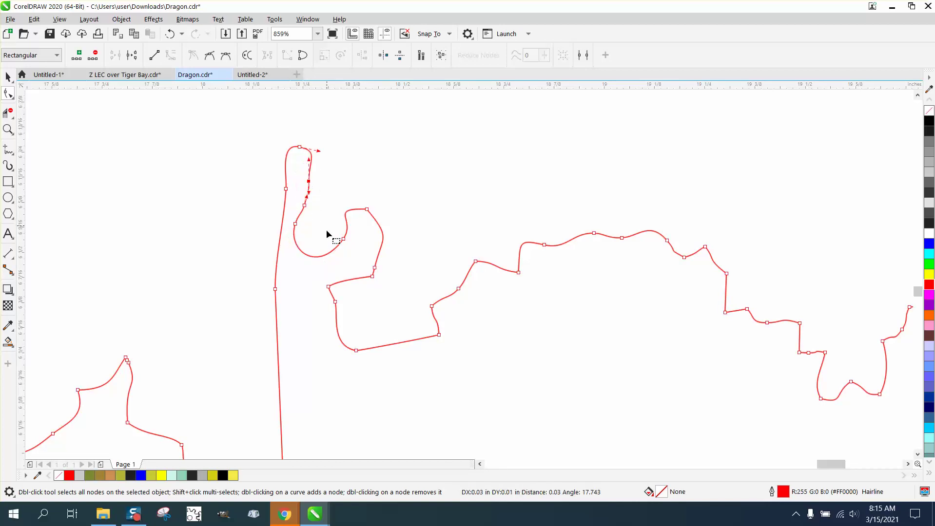
{"action": "scroll", "coordinate": [224, 253], "scroll_direction": "down", "scroll_amount": 5}
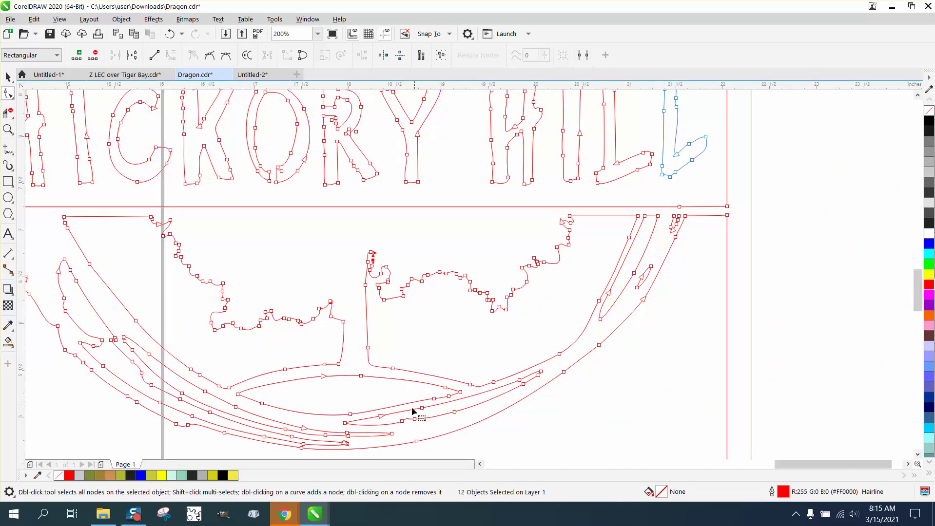
{"action": "left_click", "coordinate": [8, 130]}
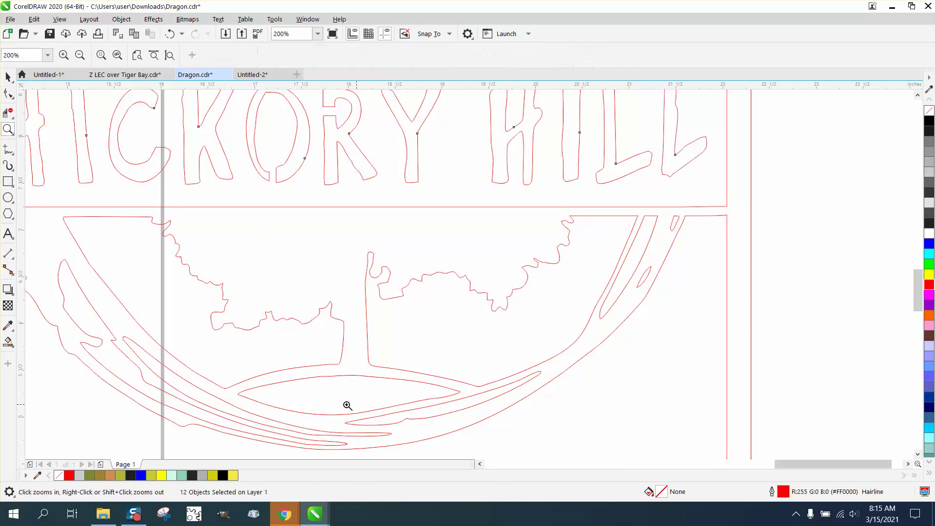
{"action": "left_click_drag", "start_coordinate": [330, 398], "coordinate": [438, 446]}
{"action": "scroll", "coordinate": [351, 397], "scroll_direction": "down", "scroll_amount": 3}
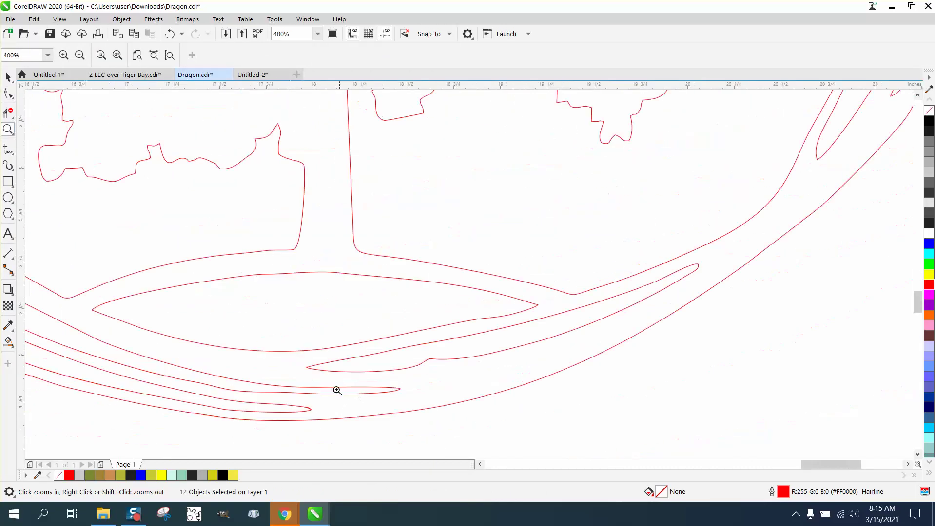
{"action": "scroll", "coordinate": [223, 343], "scroll_direction": "down", "scroll_amount": 3}
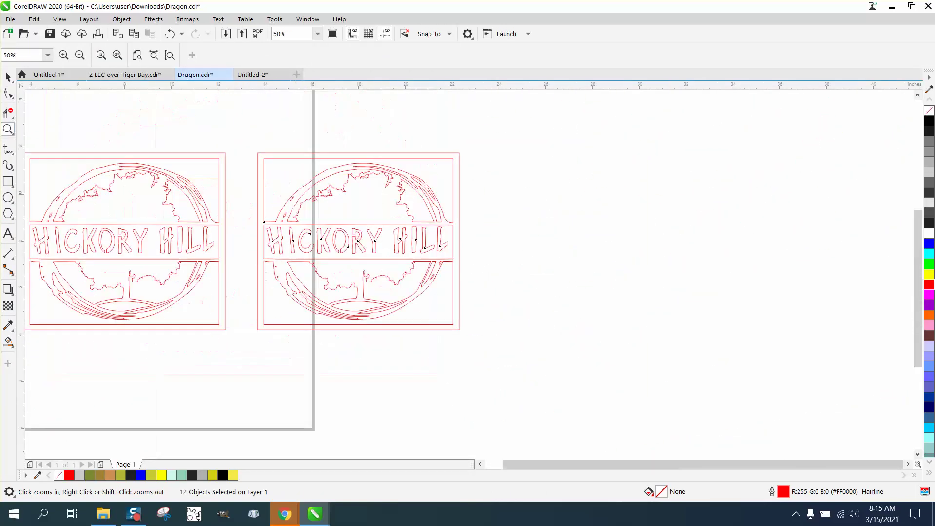
Scale the right-hand design to 20 inches wide and move it clear of the page
{"action": "key", "text": "space"}
{"action": "left_click_drag", "start_coordinate": [237, 143], "coordinate": [320, 245]}
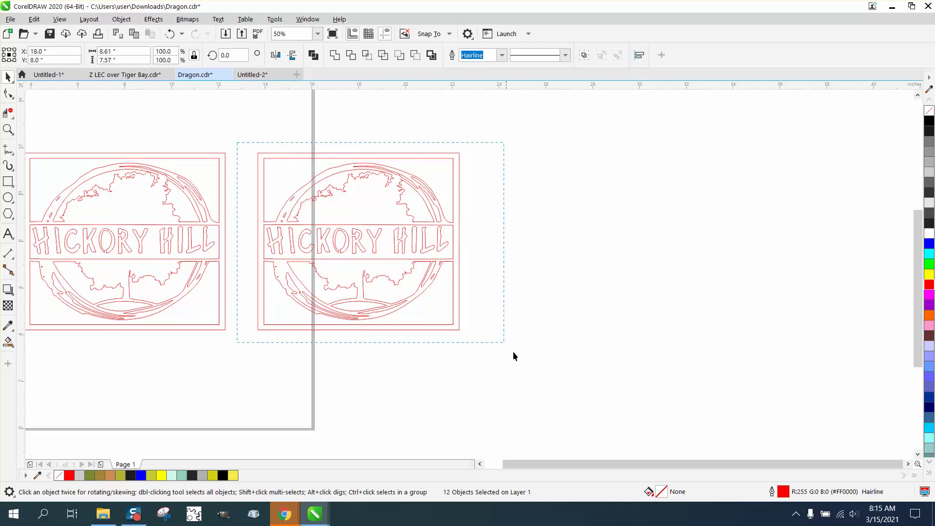
{"action": "left_click_drag", "start_coordinate": [531, 363], "coordinate": [532, 363]}
{"action": "left_click", "coordinate": [112, 51]}
{"action": "type", "text": "20"}
{"action": "key", "text": "Return"}
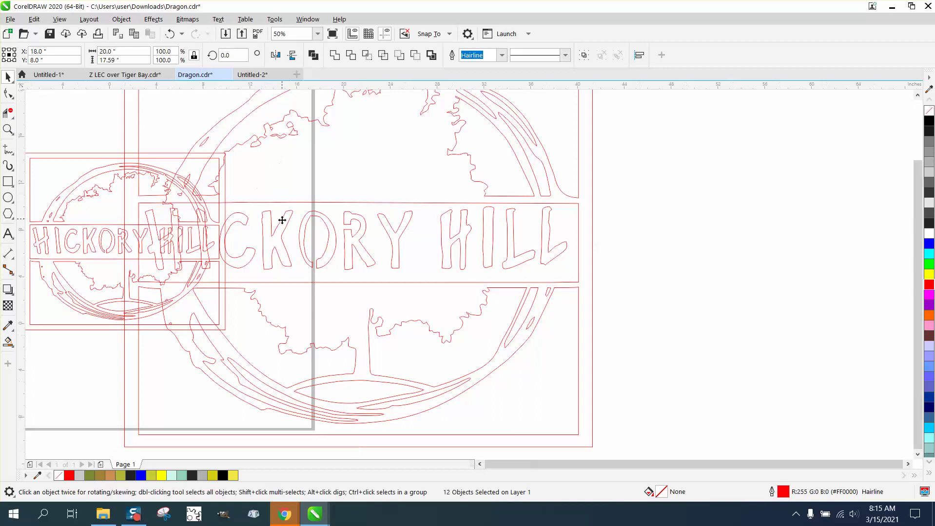
{"action": "scroll", "coordinate": [256, 185], "scroll_direction": "down", "scroll_amount": 2}
{"action": "left_click_drag", "start_coordinate": [344, 225], "coordinate": [432, 239]}
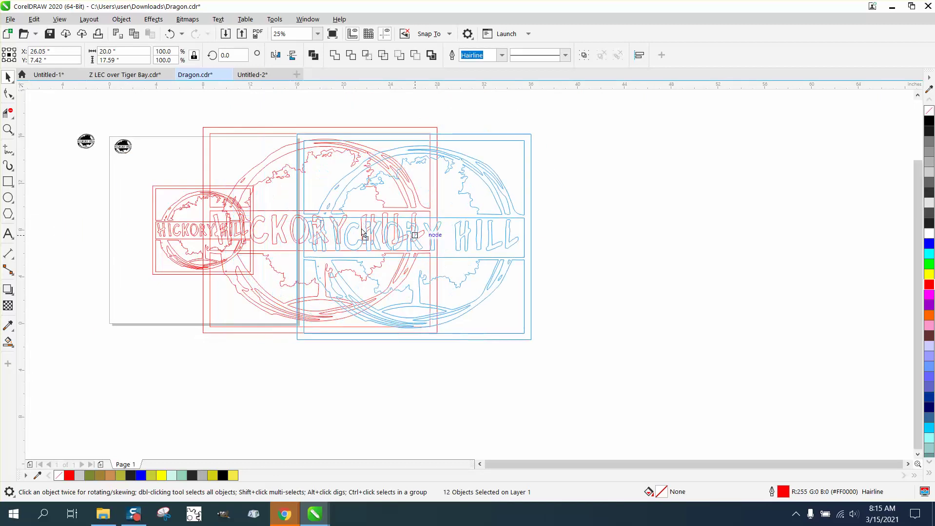
Measure the gap between the bottom ground curves with a Parallel Dimension
{"action": "left_click", "coordinate": [8, 130]}
{"action": "left_click_drag", "start_coordinate": [363, 298], "coordinate": [443, 347]}
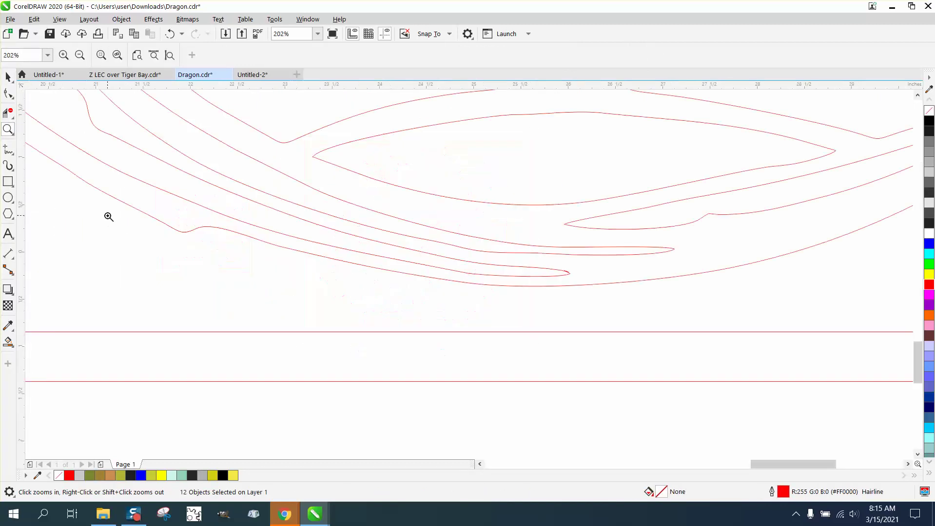
{"action": "left_click", "coordinate": [15, 261]}
{"action": "left_click", "coordinate": [43, 254]}
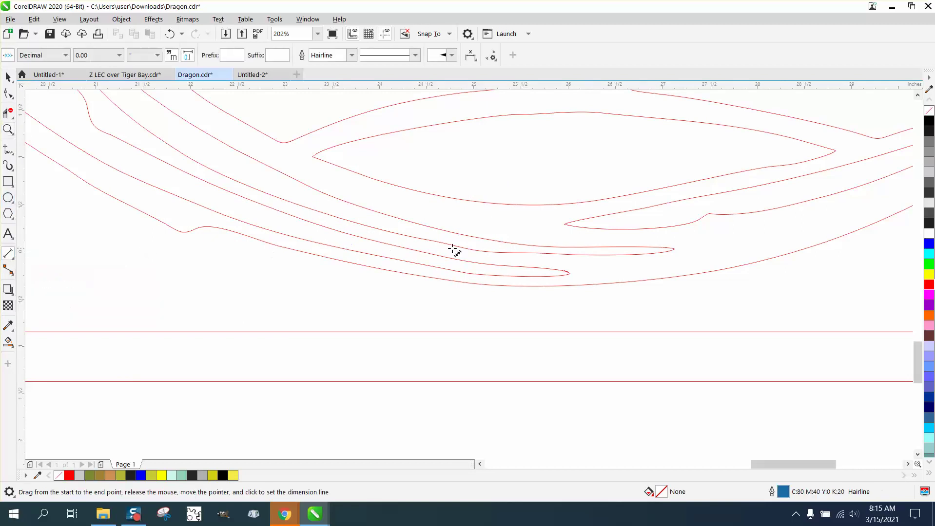
{"action": "left_click_drag", "start_coordinate": [472, 247], "coordinate": [472, 237]}
{"action": "left_click", "coordinate": [515, 246]}
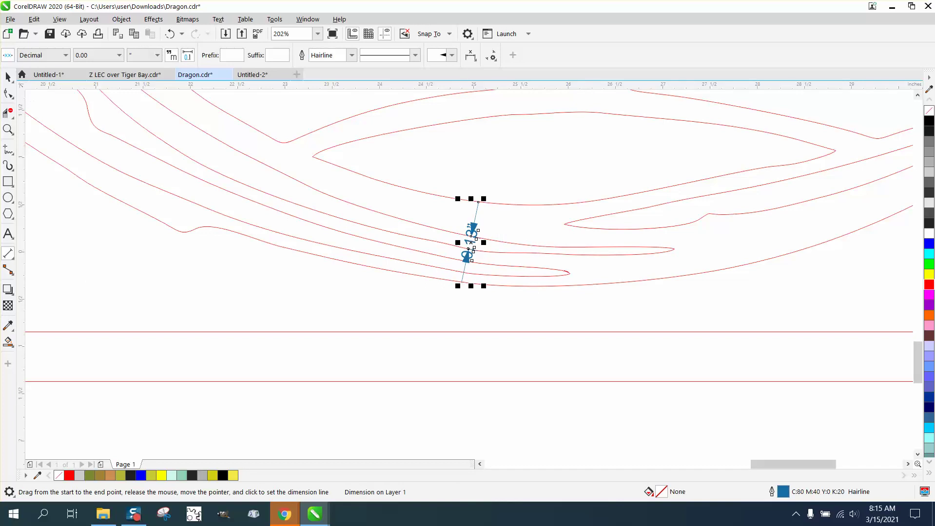
{"action": "left_click", "coordinate": [6, 78]}
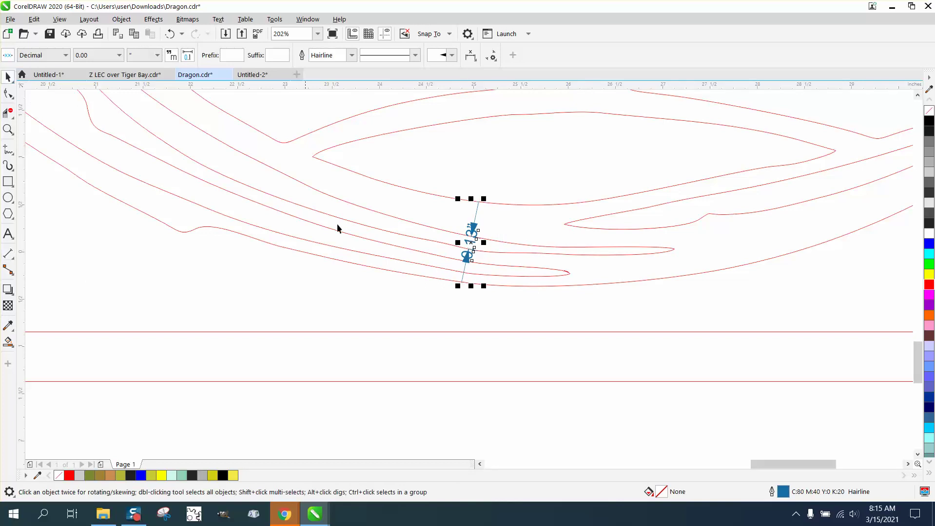
{"action": "left_click", "coordinate": [8, 128]}
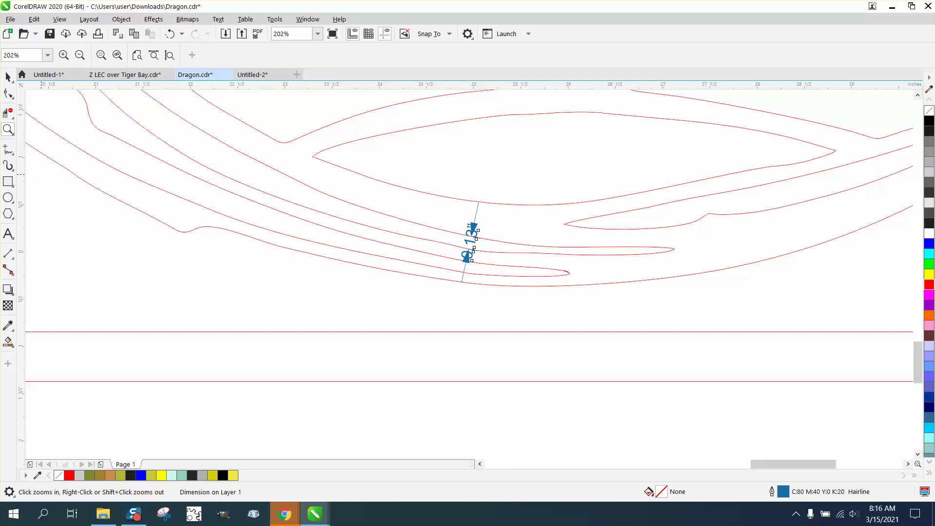
{"action": "left_click", "coordinate": [8, 76]}
Delete the measurement, zoom in on the curve tip, and delete its stray loop subpath
{"action": "key", "text": "Delete"}
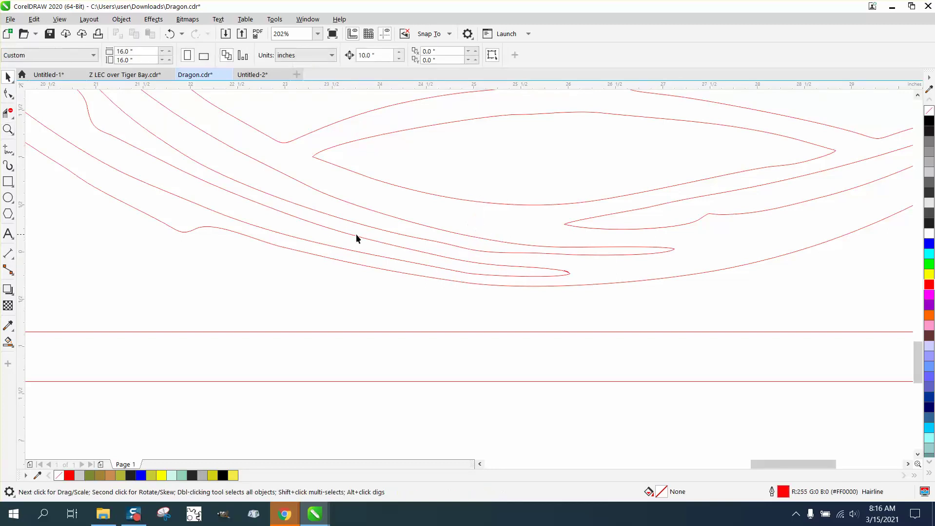
{"action": "left_click", "coordinate": [7, 93]}
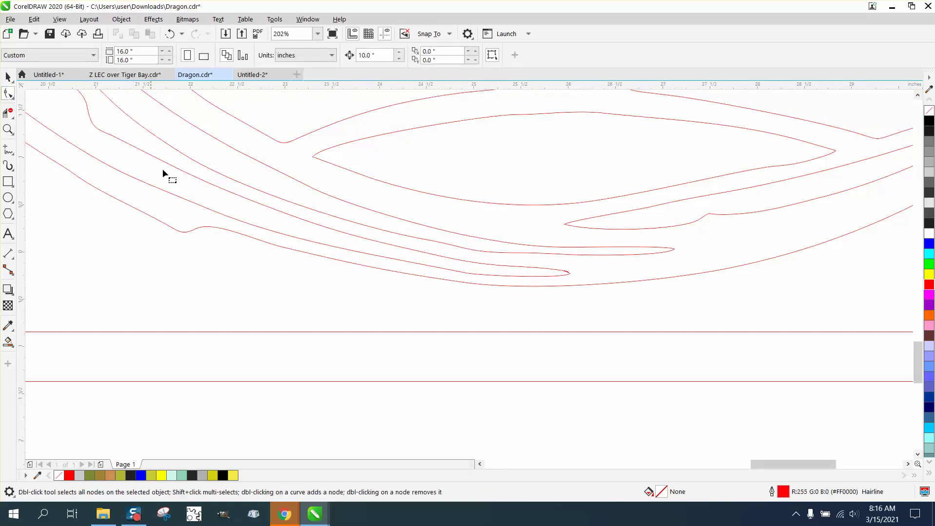
{"action": "left_click", "coordinate": [259, 203]}
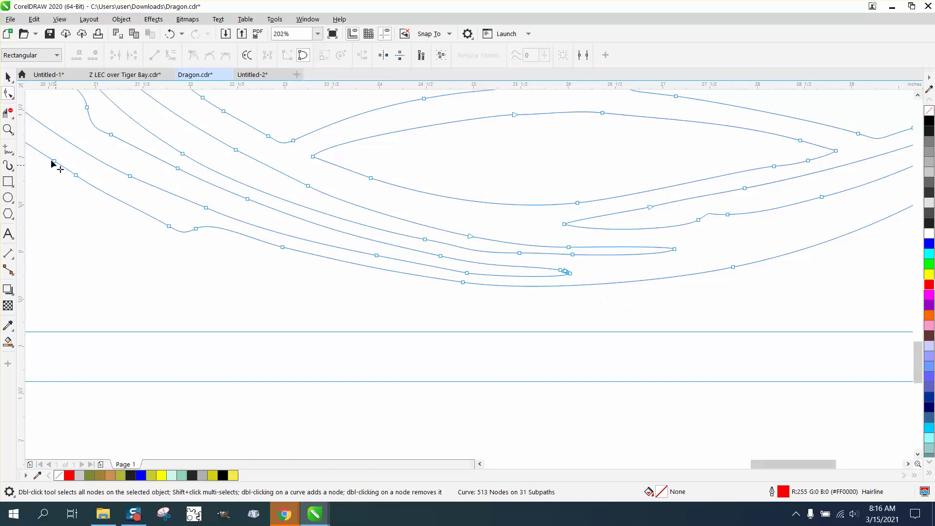
{"action": "left_click", "coordinate": [8, 129]}
{"action": "left_click_drag", "start_coordinate": [552, 273], "coordinate": [614, 295]}
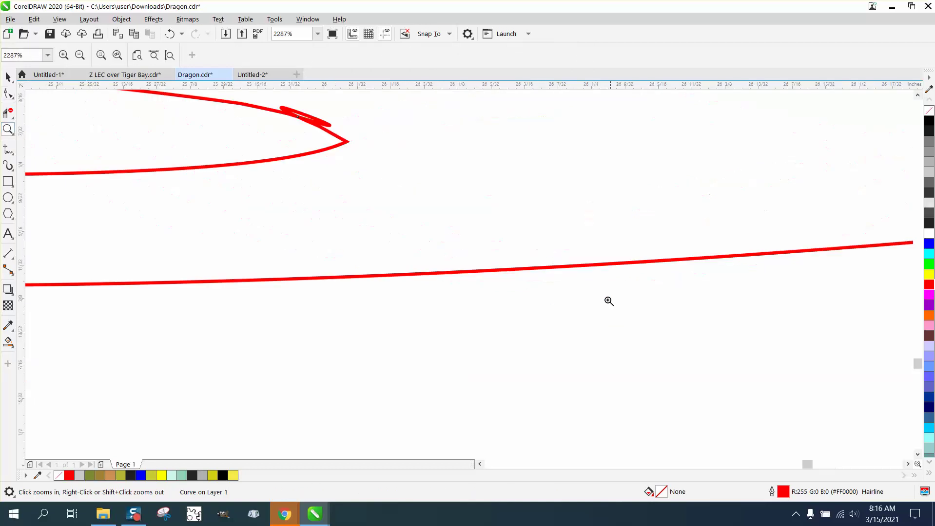
{"action": "left_click_drag", "start_coordinate": [219, 126], "coordinate": [351, 181]}
{"action": "left_click", "coordinate": [4, 93]}
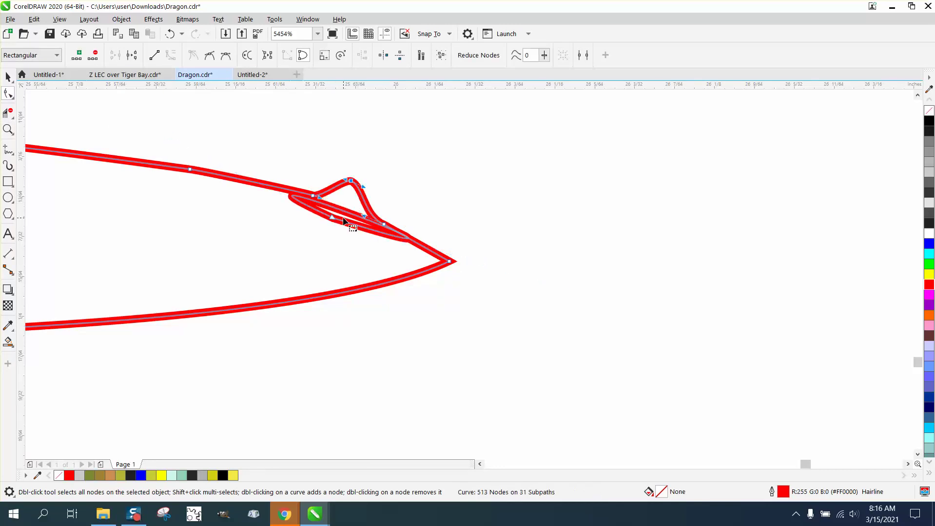
{"action": "left_click_drag", "start_coordinate": [332, 226], "coordinate": [334, 244]}
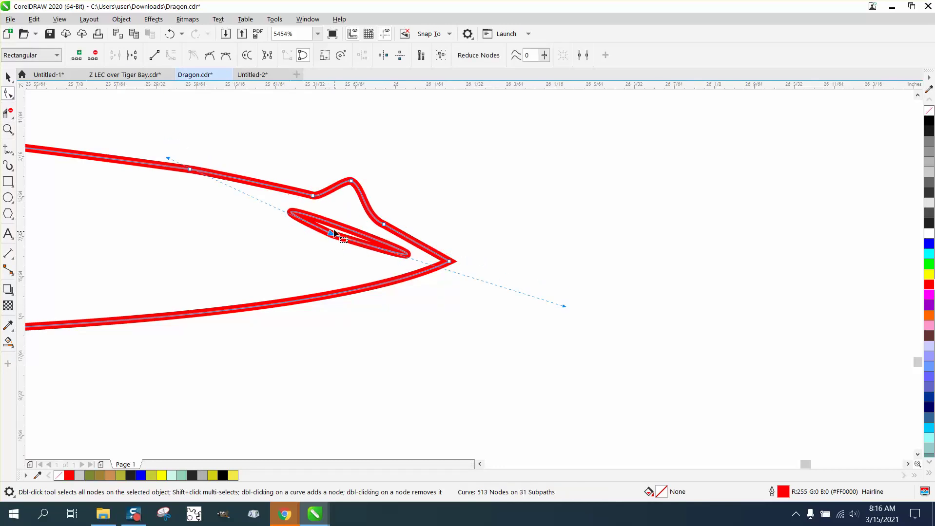
{"action": "left_click_drag", "start_coordinate": [276, 191], "coordinate": [319, 242]}
{"action": "key", "text": "Delete"}
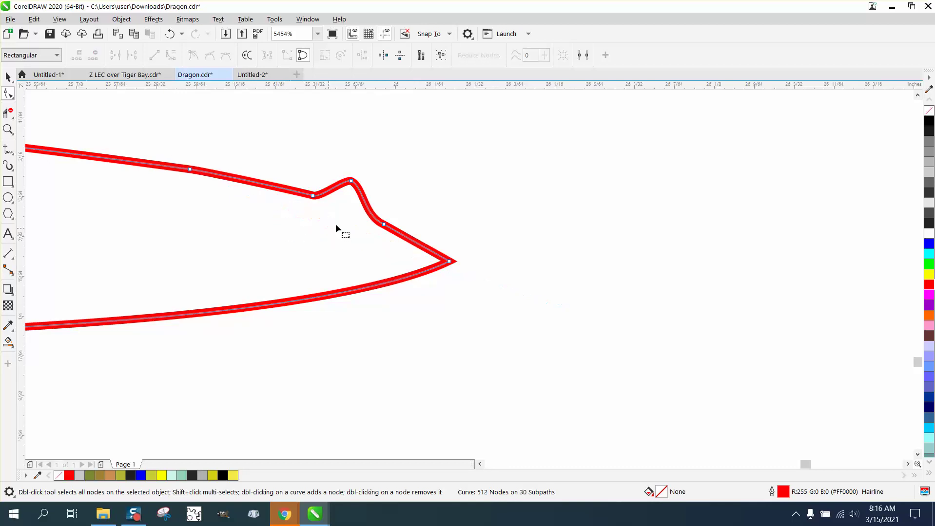
Remove the bump node and convert the tip segment To Line for a straight point
{"action": "double_click", "coordinate": [350, 181]}
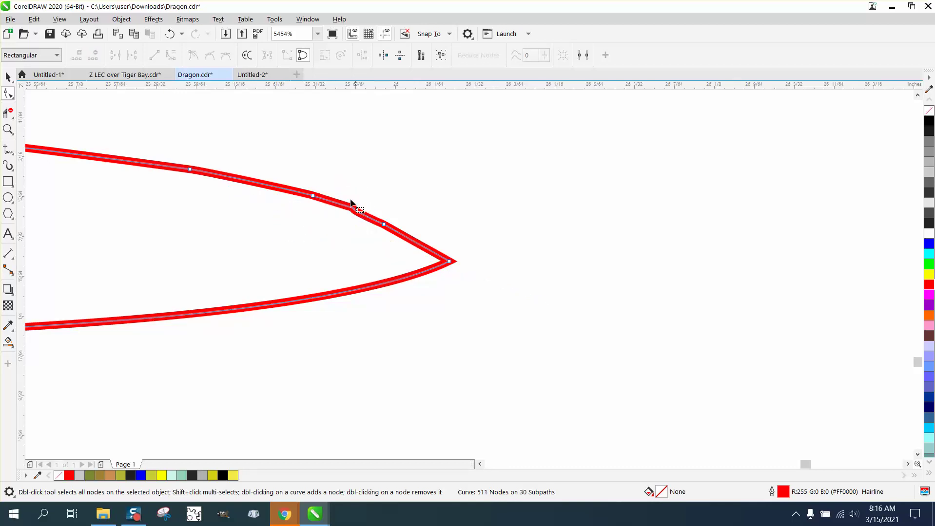
{"action": "left_click_drag", "start_coordinate": [361, 229], "coordinate": [386, 235]}
{"action": "right_click", "coordinate": [384, 228]}
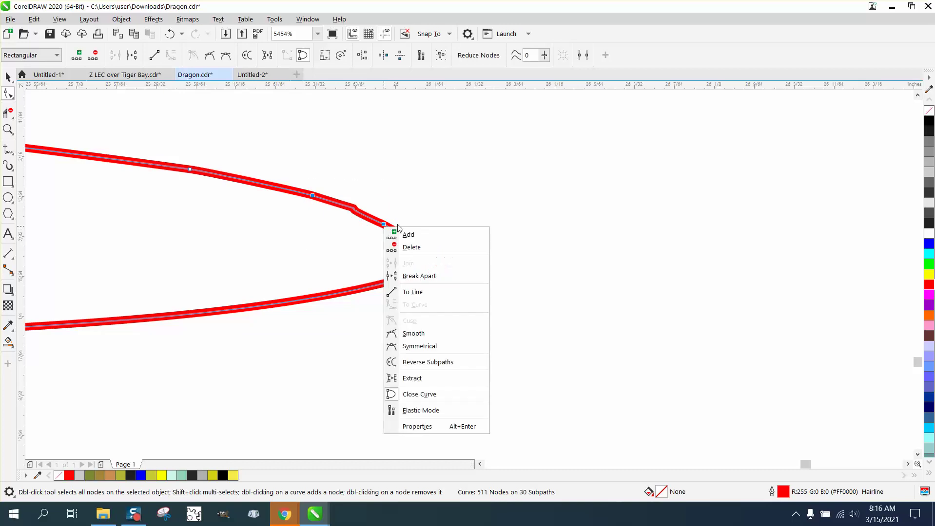
{"action": "left_click", "coordinate": [414, 292]}
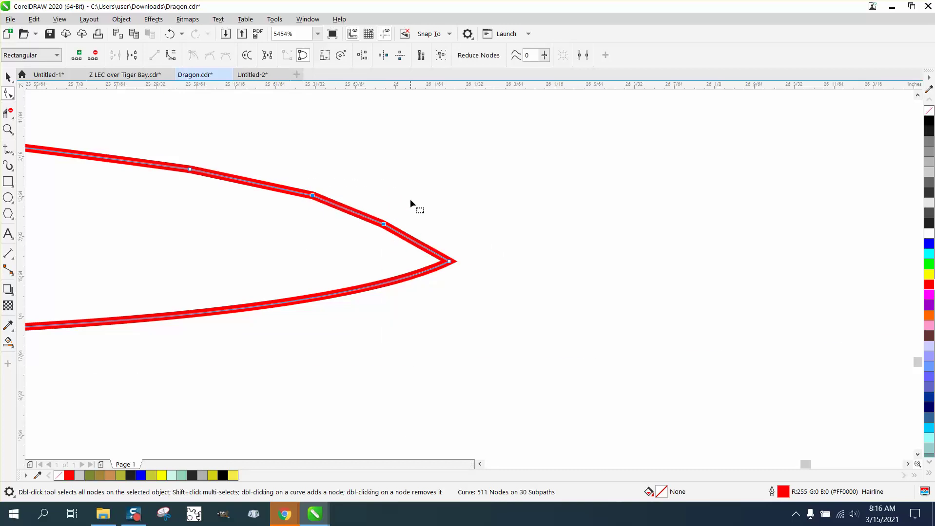
{"action": "scroll", "coordinate": [410, 201], "scroll_direction": "down", "scroll_amount": 4}
{"action": "scroll", "coordinate": [409, 205], "scroll_direction": "down", "scroll_amount": 7}
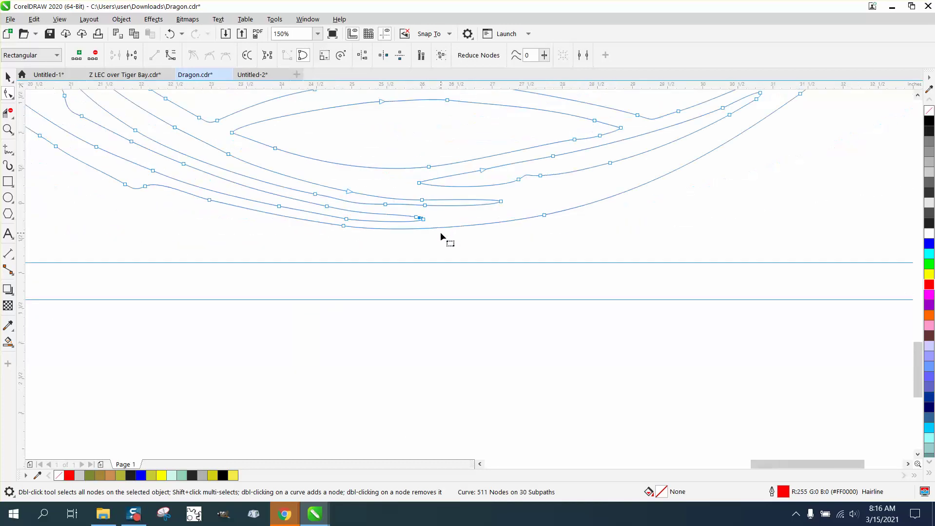
Zoom in on the tree's base shape and delete the kink node and an extra top-edge node
{"action": "scroll", "coordinate": [441, 238], "scroll_direction": "down", "scroll_amount": 3}
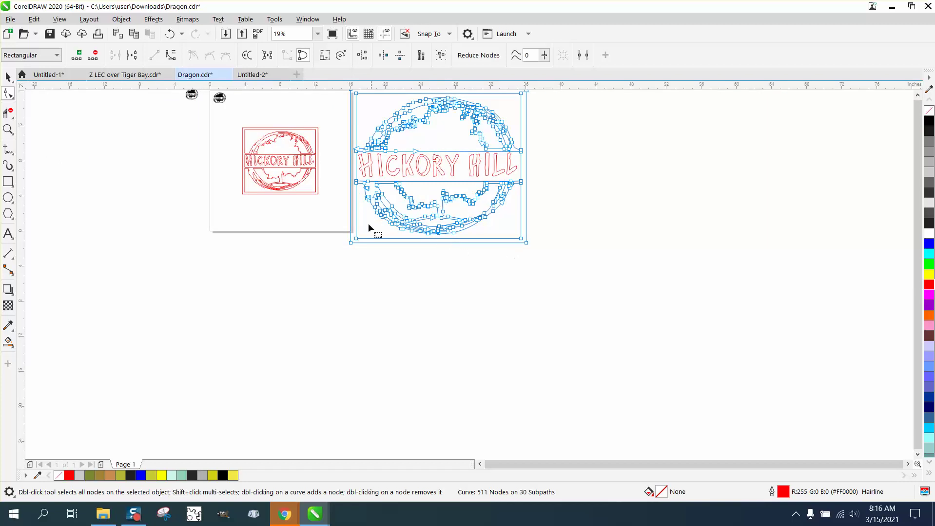
{"action": "left_click", "coordinate": [8, 130]}
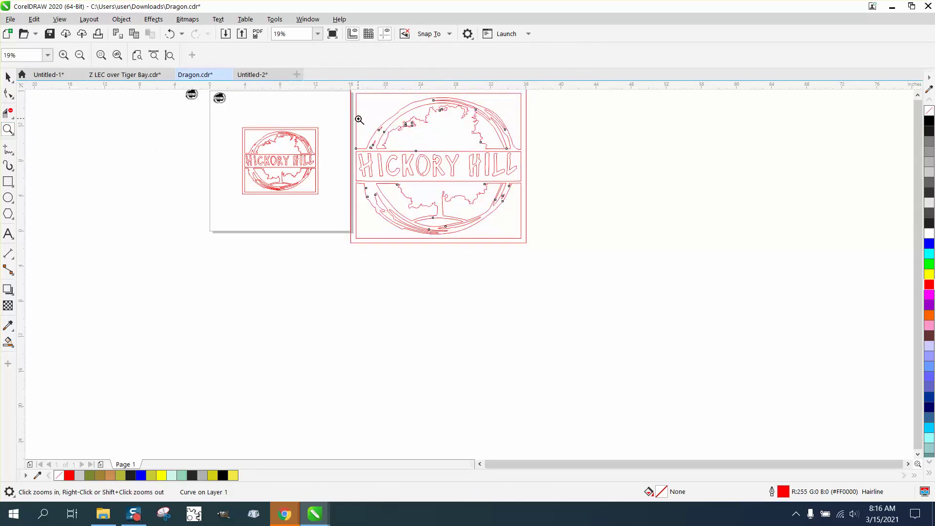
{"action": "left_click_drag", "start_coordinate": [360, 131], "coordinate": [418, 173]}
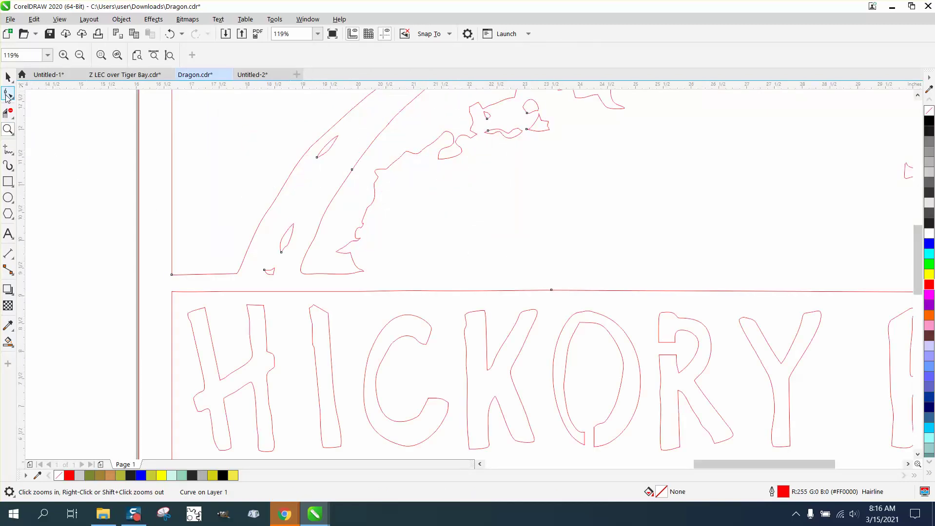
{"action": "left_click", "coordinate": [8, 94]}
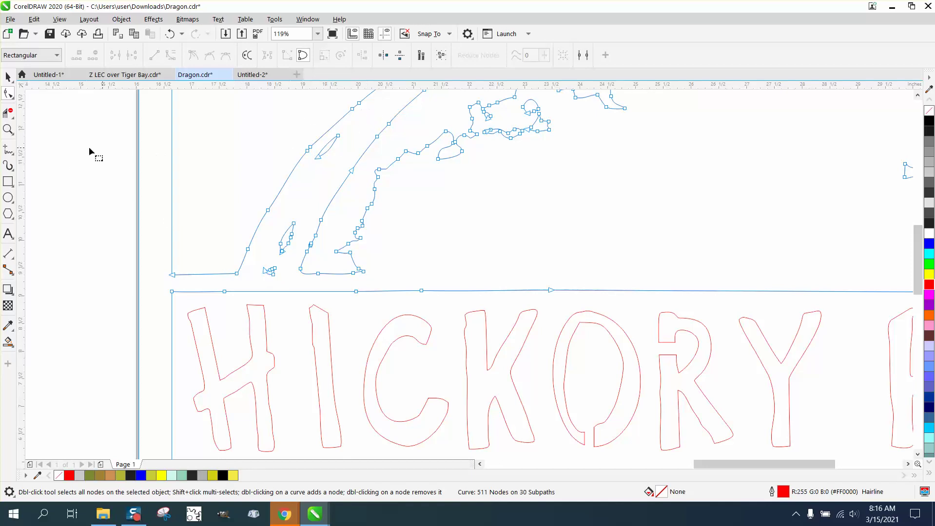
{"action": "left_click", "coordinate": [7, 130]}
{"action": "left_click_drag", "start_coordinate": [220, 237], "coordinate": [361, 302]}
{"action": "left_click_drag", "start_coordinate": [449, 343], "coordinate": [449, 344]}
{"action": "left_click", "coordinate": [8, 94]}
{"action": "left_click", "coordinate": [462, 185]}
{"action": "double_click", "coordinate": [462, 185]}
{"action": "double_click", "coordinate": [416, 208]}
Marquee-select and delete the stray nodes on and around the leaf shape
{"action": "scroll", "coordinate": [462, 266], "scroll_direction": "down", "scroll_amount": 6}
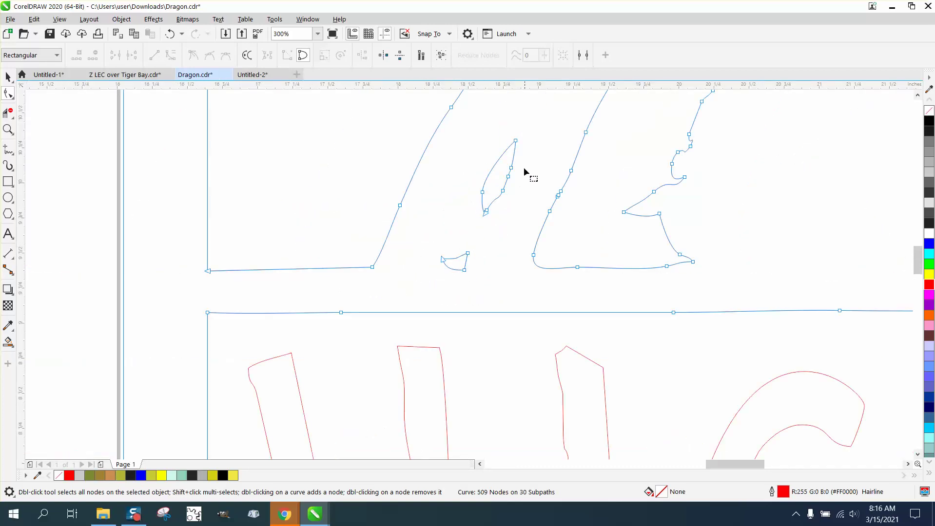
{"action": "left_click_drag", "start_coordinate": [520, 167], "coordinate": [505, 191]}
{"action": "key", "text": "Delete"}
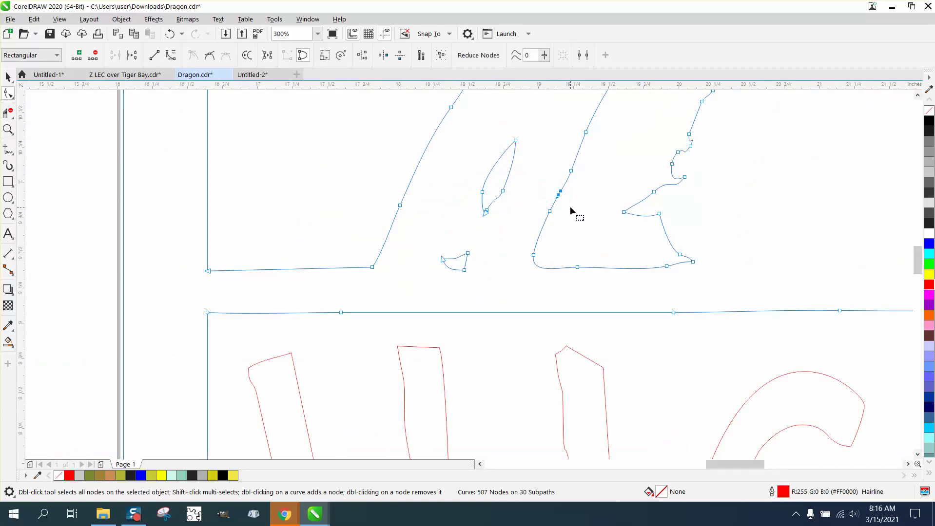
{"action": "scroll", "coordinate": [570, 206], "scroll_direction": "down", "scroll_amount": 2}
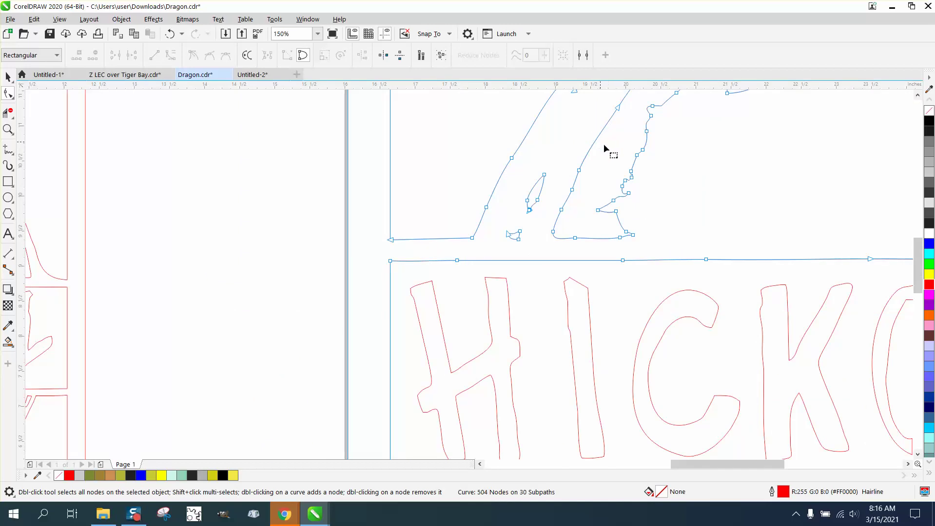
{"action": "left_click_drag", "start_coordinate": [611, 161], "coordinate": [567, 208]}
{"action": "key", "text": "Delete"}
{"action": "scroll", "coordinate": [565, 209], "scroll_direction": "down", "scroll_amount": 4}
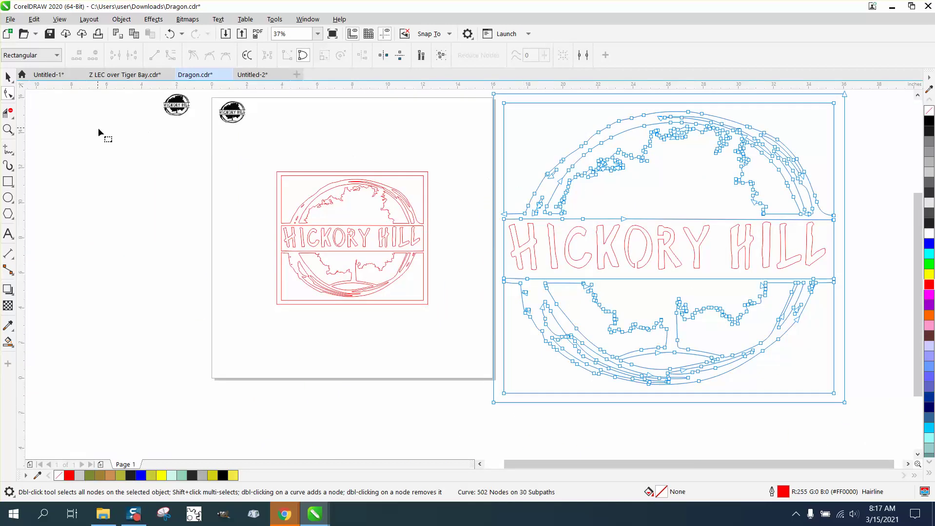
Remove two extra nodes from the upper tree outline and reshape one curve segment, leaving 500 nodes
{"action": "key", "text": "z"}
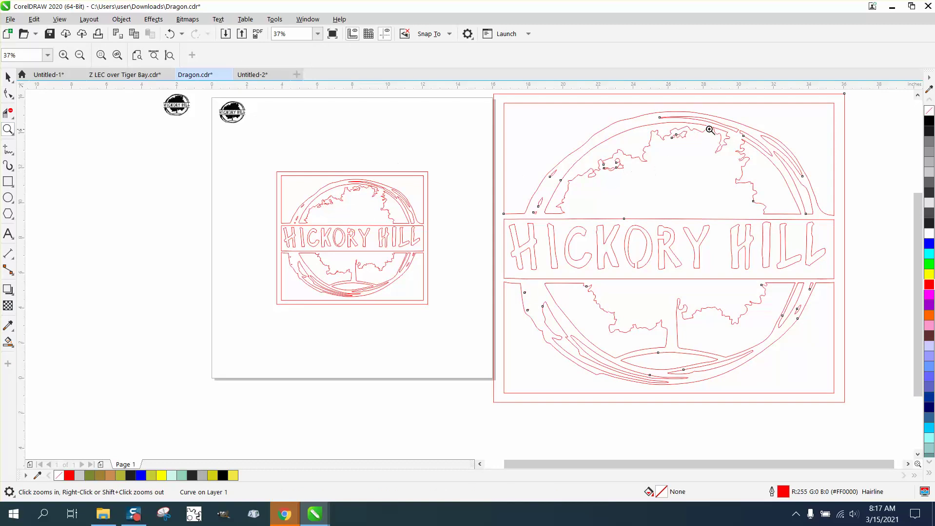
{"action": "left_click_drag", "start_coordinate": [754, 163], "coordinate": [778, 178]}
{"action": "key", "text": "F10"}
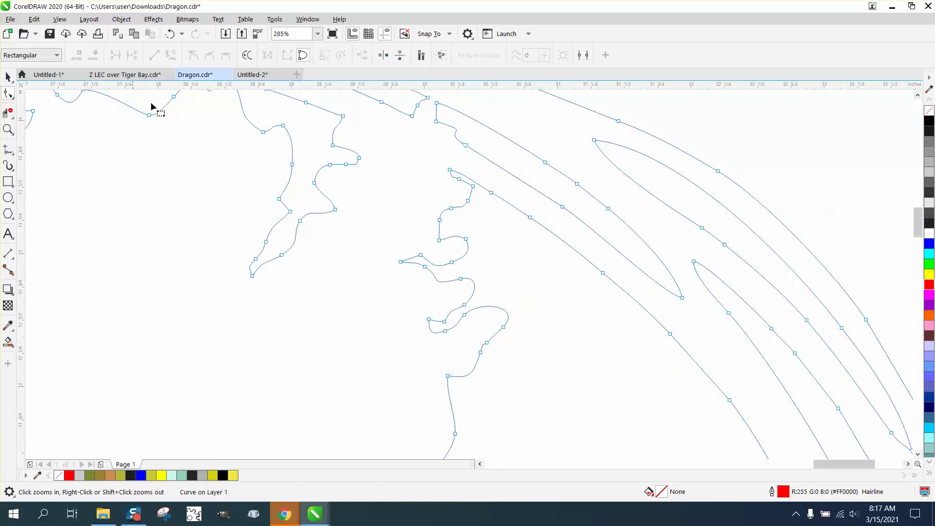
{"action": "double_click", "coordinate": [417, 106]}
{"action": "double_click", "coordinate": [345, 165]}
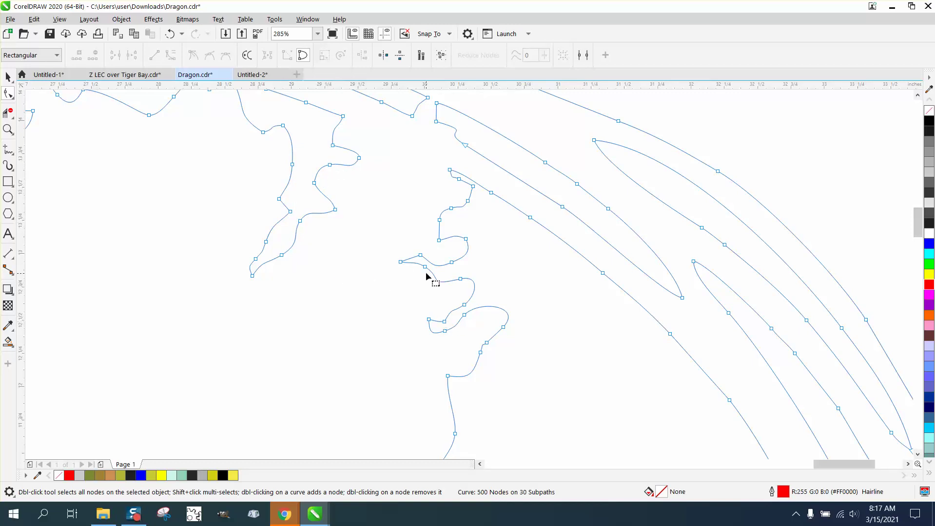
{"action": "left_click_drag", "start_coordinate": [425, 268], "coordinate": [385, 277]}
{"action": "scroll", "coordinate": [397, 266], "scroll_direction": "down", "scroll_amount": 4}
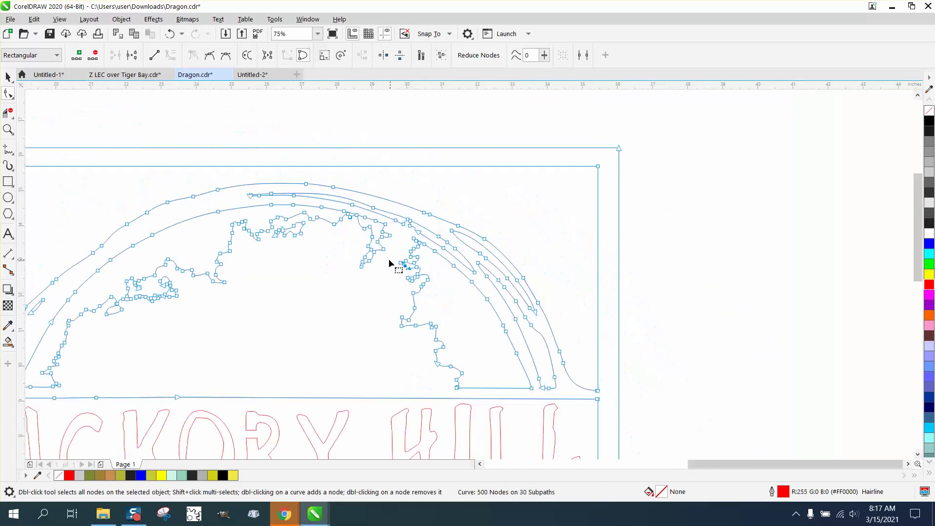
{"action": "scroll", "coordinate": [388, 264], "scroll_direction": "down", "scroll_amount": 1}
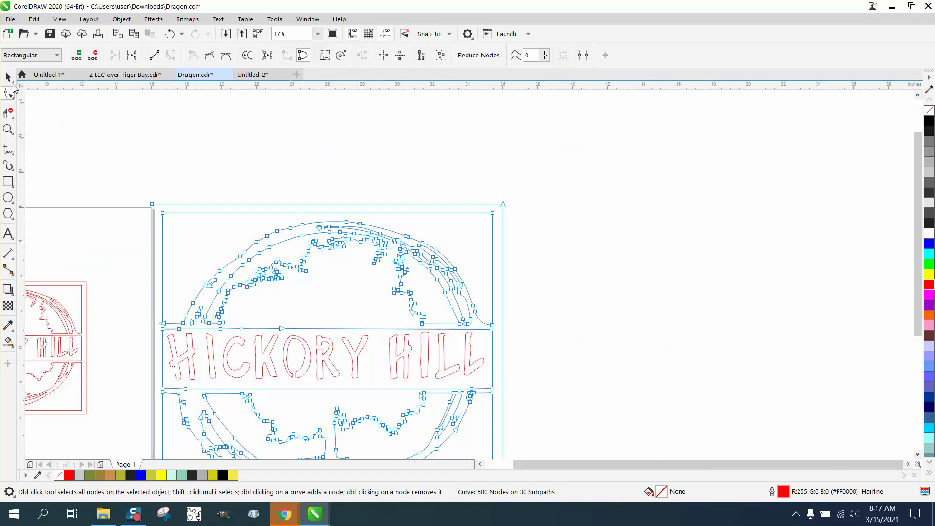
{"action": "scroll", "coordinate": [301, 163], "scroll_direction": "down", "scroll_amount": 1}
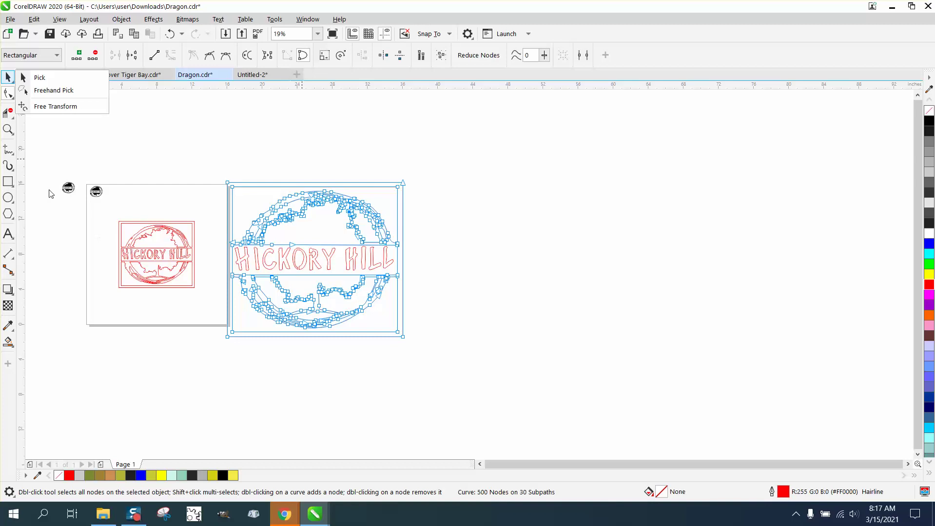
{"action": "left_click", "coordinate": [40, 129]}
{"action": "left_click_drag", "start_coordinate": [90, 186], "coordinate": [130, 204]}
{"action": "left_click_drag", "start_coordinate": [262, 264], "coordinate": [143, 222]}
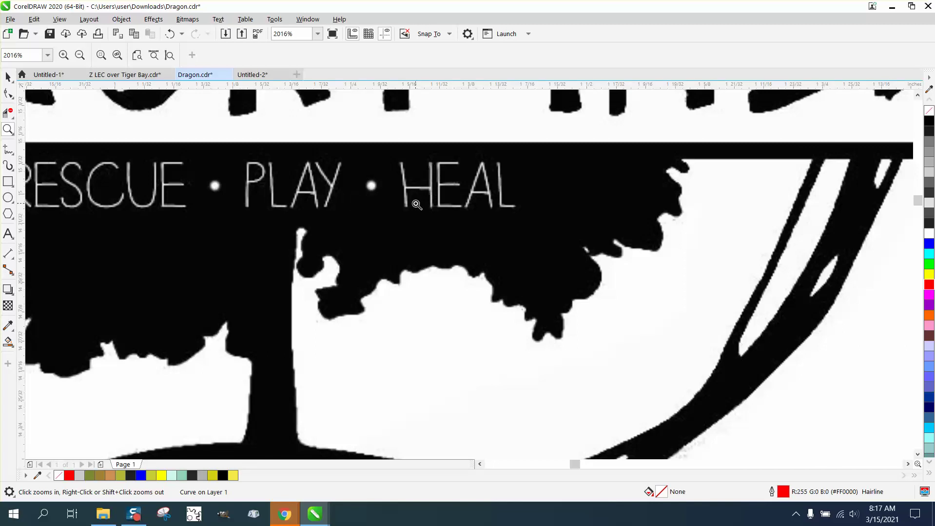
{"action": "scroll", "coordinate": [417, 205], "scroll_direction": "down", "scroll_amount": 10}
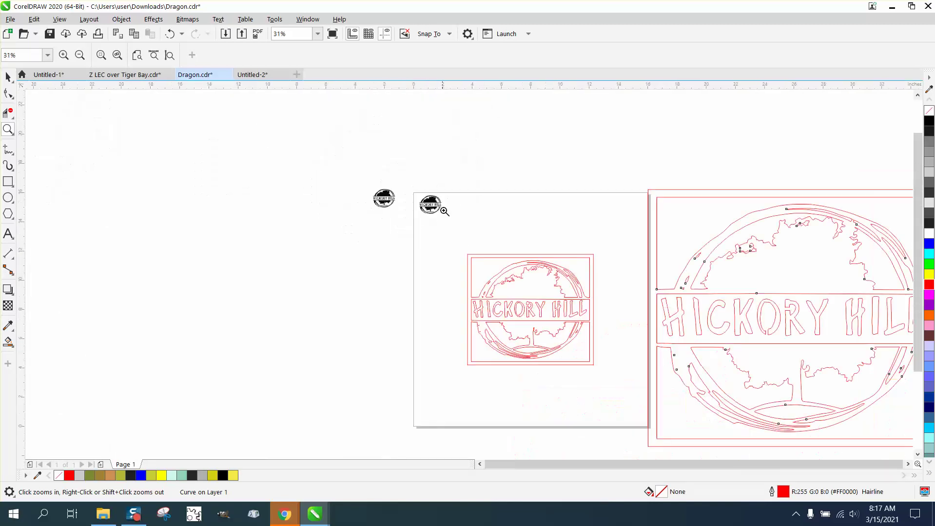